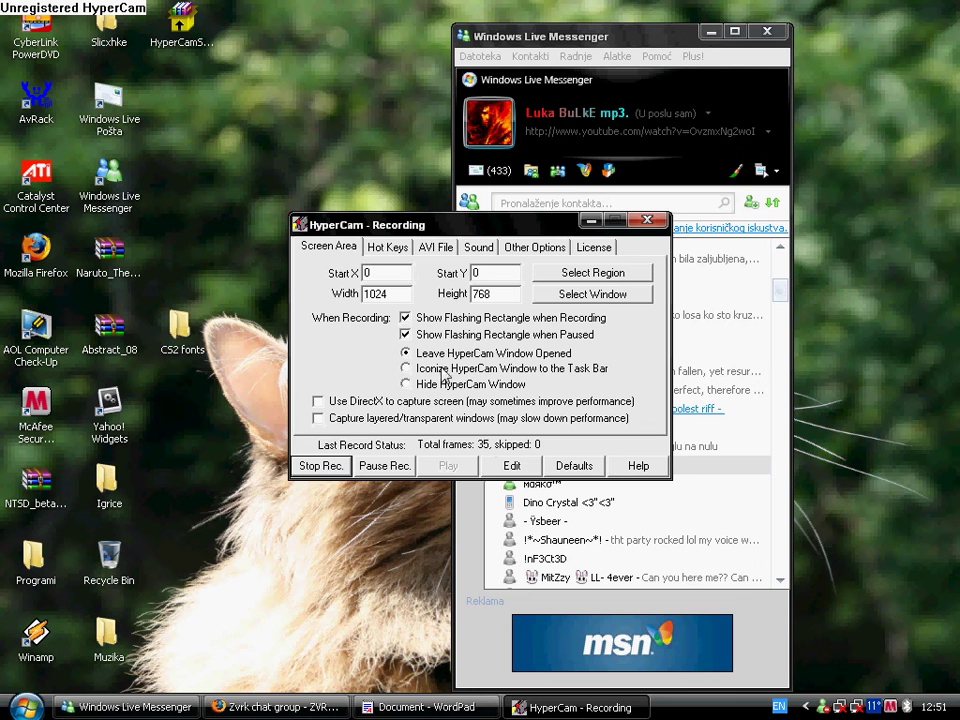
Type the greeting 'pozz svima... kazacu vam kako da napravite Signature' in WordPad
{"action": "key", "text": "super"}
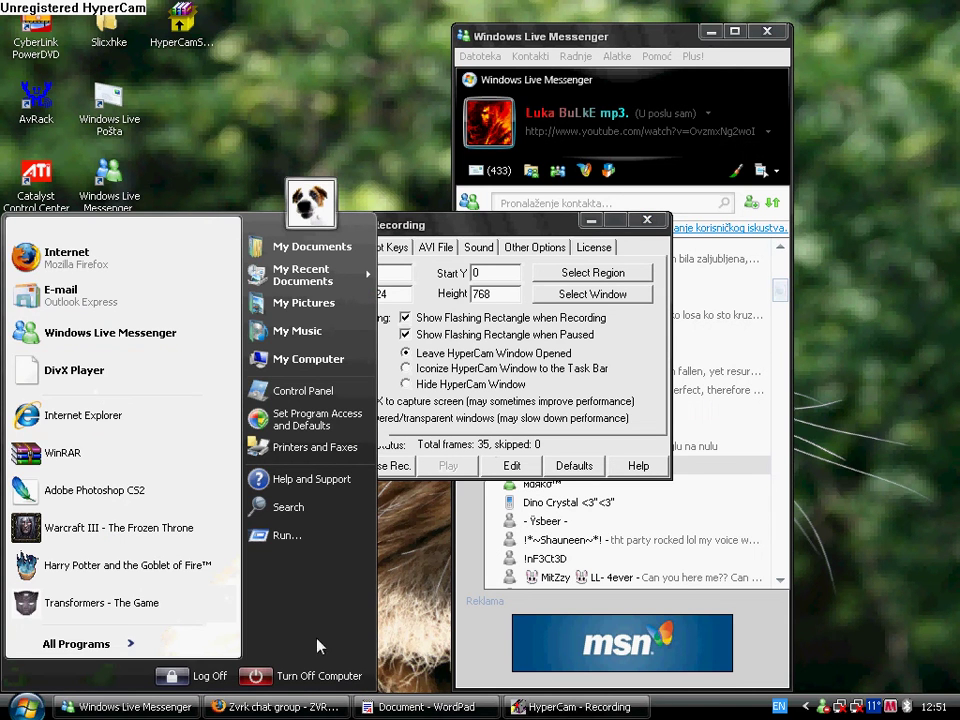
{"action": "left_click", "coordinate": [457, 708]}
{"action": "left_click", "coordinate": [457, 708]}
{"action": "type", "text": "po"}
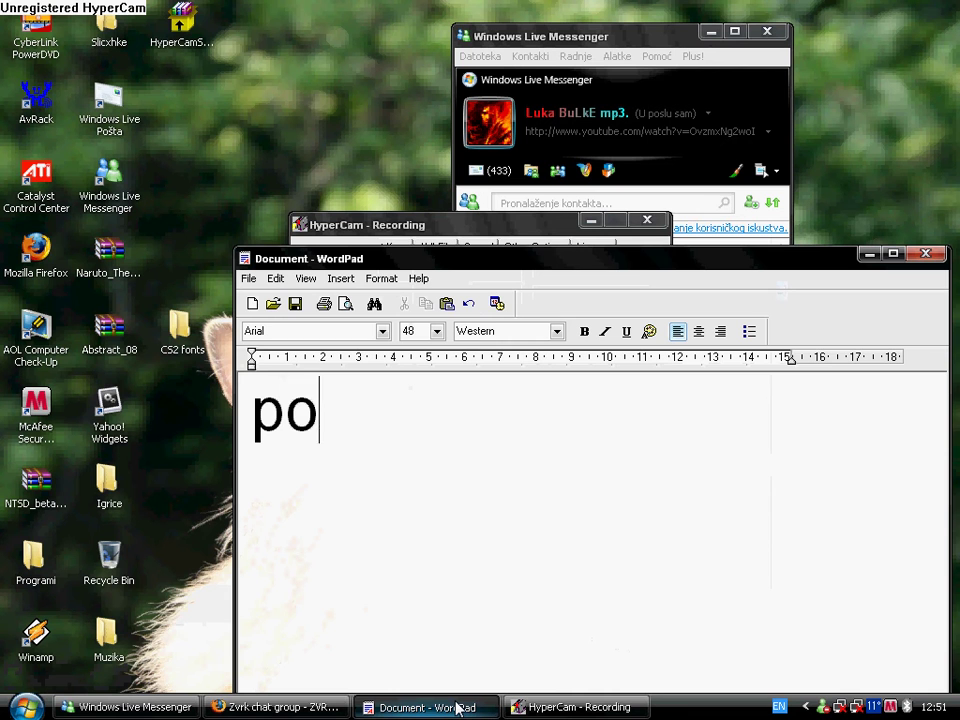
{"action": "type", "text": "zz svima..."}
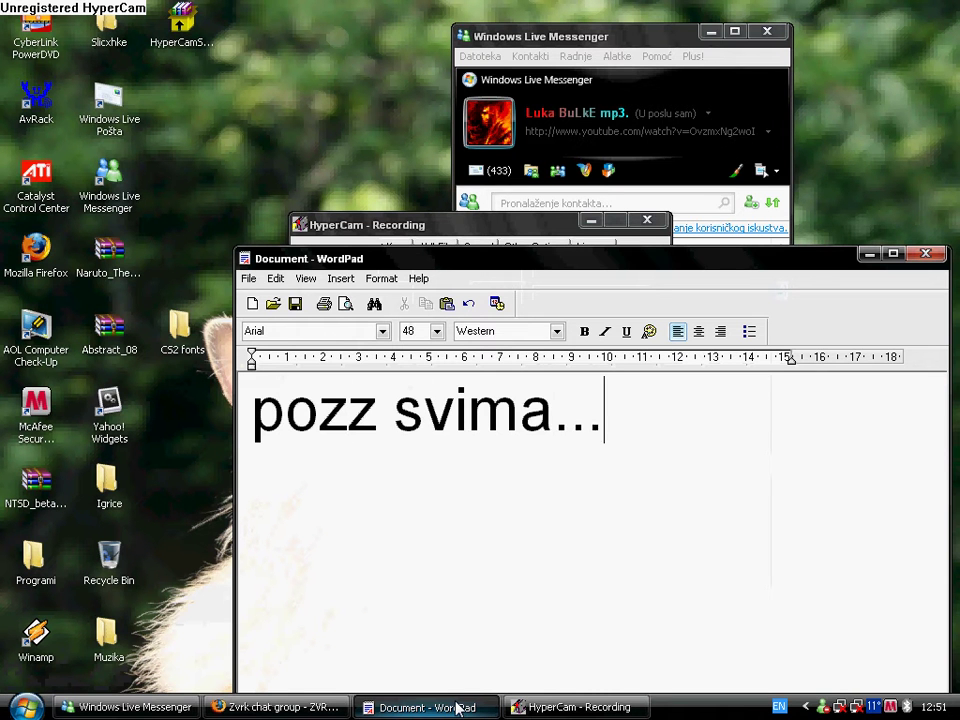
{"action": "key", "text": "BackSpace"}
{"action": "key", "text": "BackSpace"}
{"action": "key", "text": "BackSpace"}
{"action": "key", "text": "BackSpace"}
{"action": "type", "text": "kaz"}
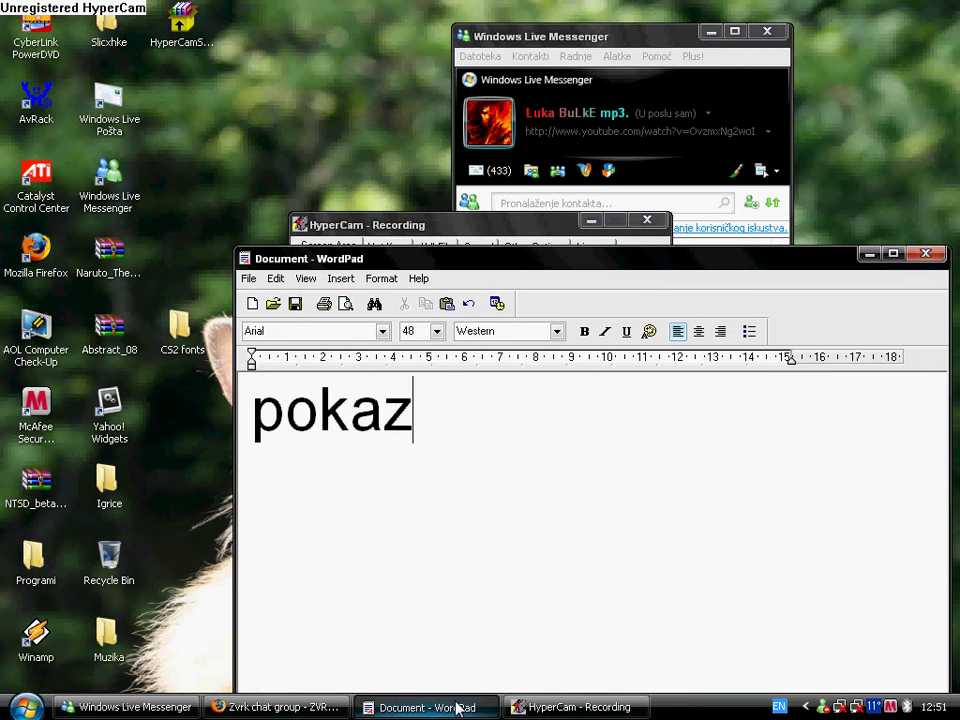
{"action": "type", "text": "acu vam kako da "}
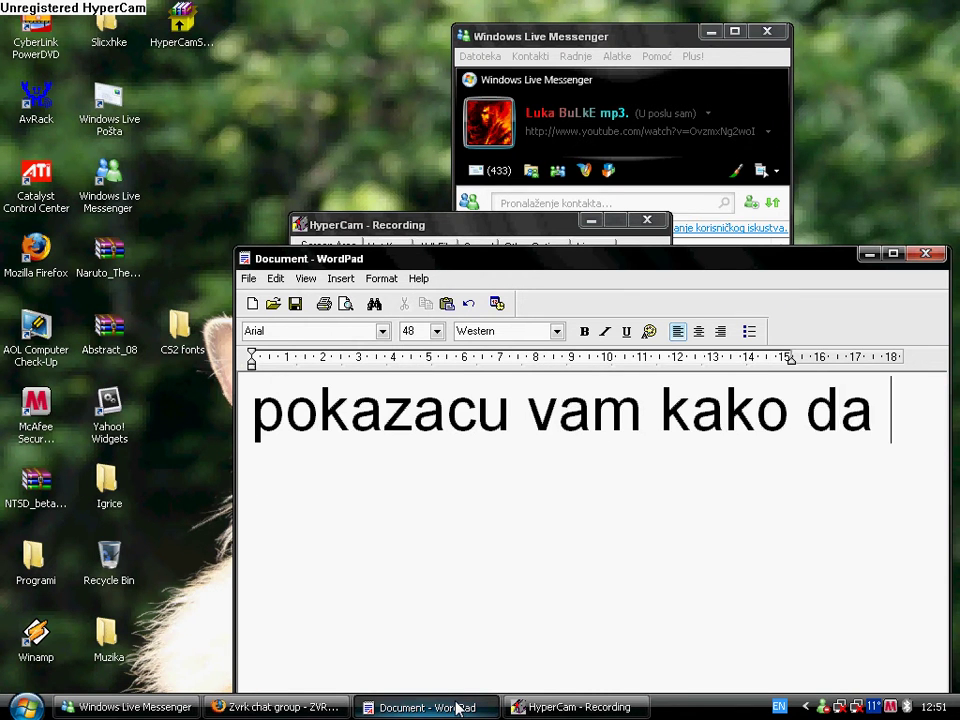
{"action": "type", "text": "napravite S"}
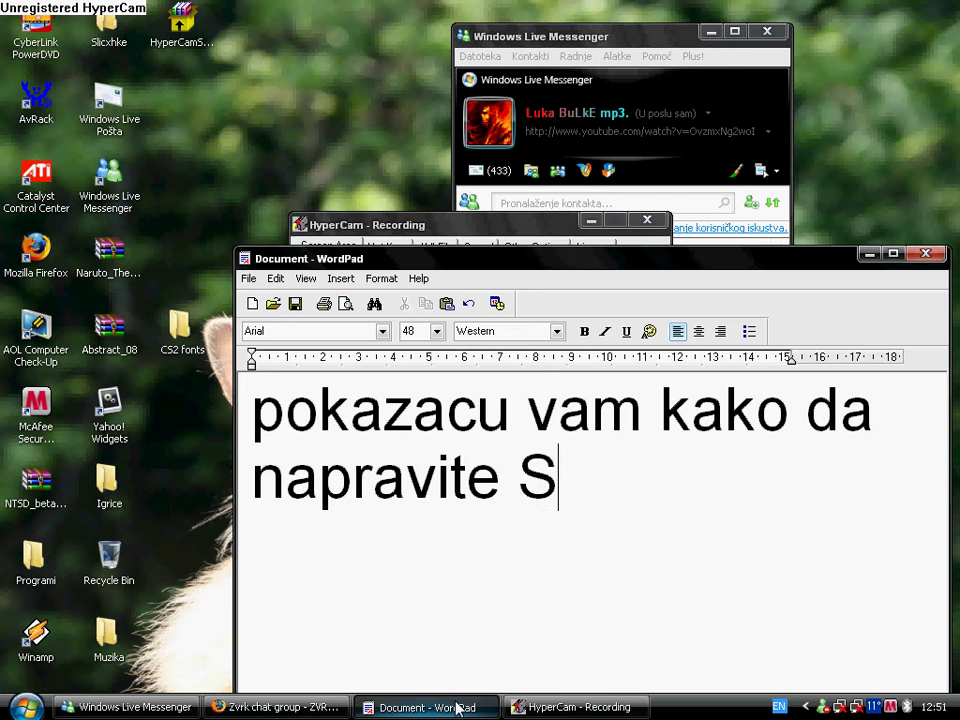
{"action": "type", "text": "ignature preko"}
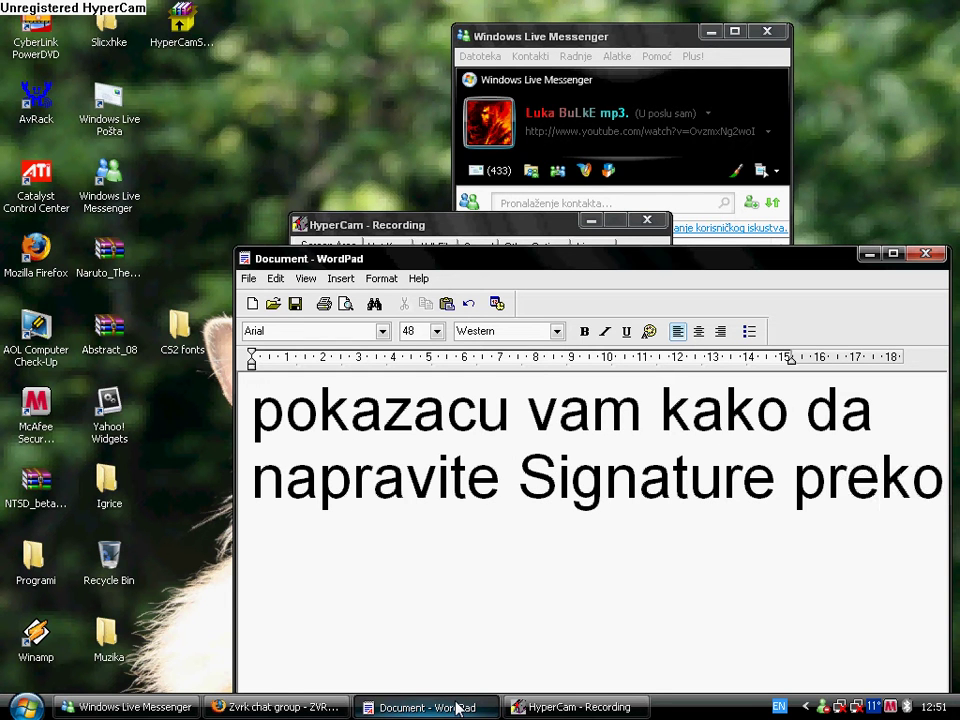
{"action": "type", "text": " poh"}
Finish the line with 'photoshopa cs2', fixing typos, then erase the whole message
{"action": "key", "text": "BackSpace"}
{"action": "key", "text": "BackSpace"}
{"action": "type", "text": "hotopsh"}
{"action": "key", "text": "BackSpace"}
{"action": "key", "text": "BackSpace"}
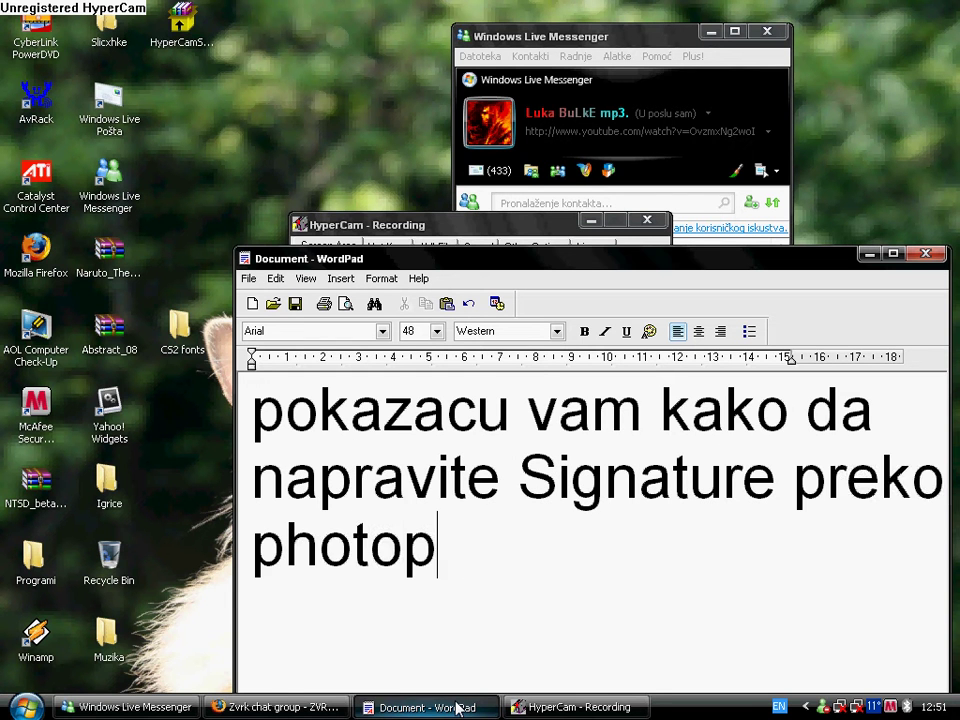
{"action": "type", "text": "shopa cs2"}
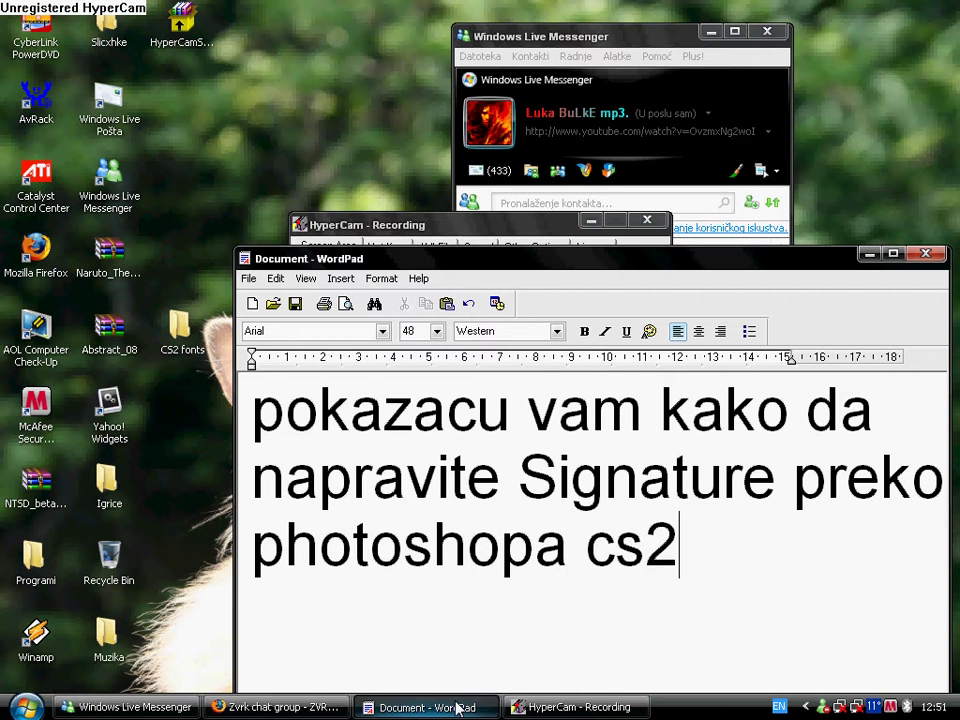
{"action": "key", "text": "BackSpace"}
{"action": "key", "text": "BackSpace"}
{"action": "key", "text": "BackSpace"}
{"action": "key", "text": "BackSpace"}
{"action": "key", "text": "BackSpace"}
{"action": "key", "text": "BackSpace"}
{"action": "key", "text": "BackSpace"}
{"action": "key", "text": "BackSpace"}
{"action": "key", "text": "BackSpace"}
{"action": "key", "text": "BackSpace"}
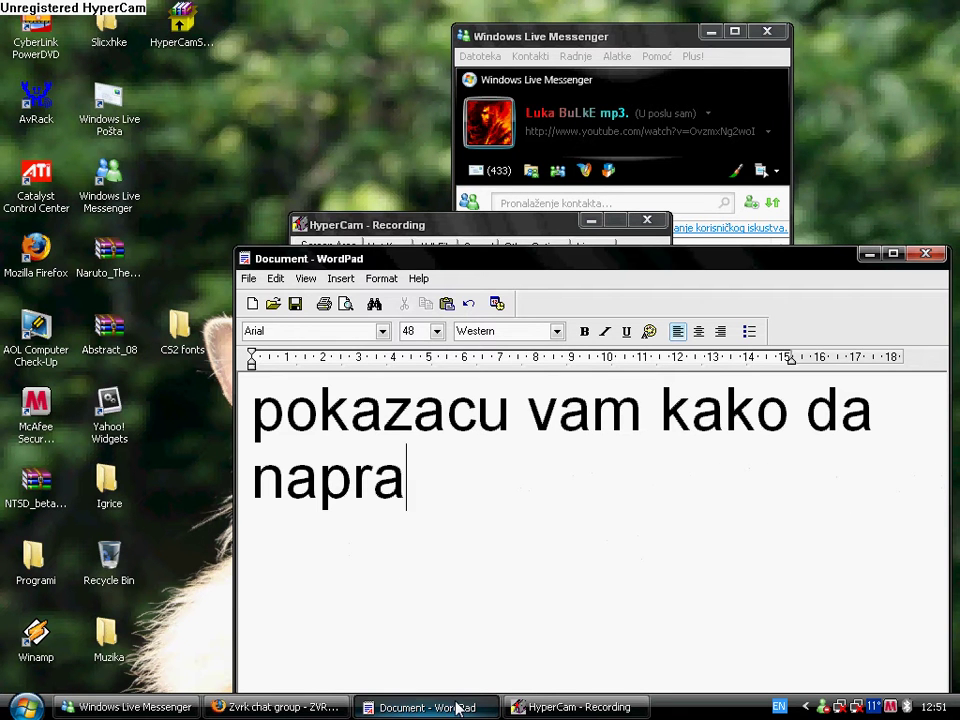
{"action": "key", "text": "BackSpace"}
{"action": "key", "text": "BackSpace"}
{"action": "key", "text": "BackSpace"}
{"action": "key", "text": "BackSpace"}
{"action": "key", "text": "BackSpace"}
{"action": "key", "text": "BackSpace"}
{"action": "key", "text": "super"}
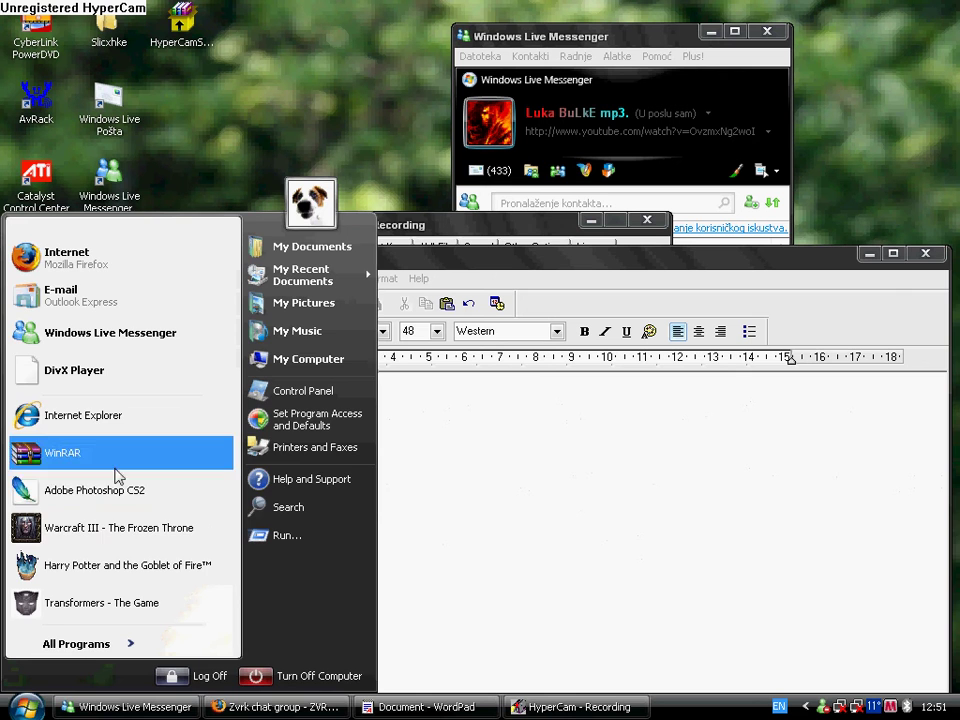
Start Adobe Photoshop CS2 from the Windows XP Start menu
{"action": "left_click", "coordinate": [118, 505]}
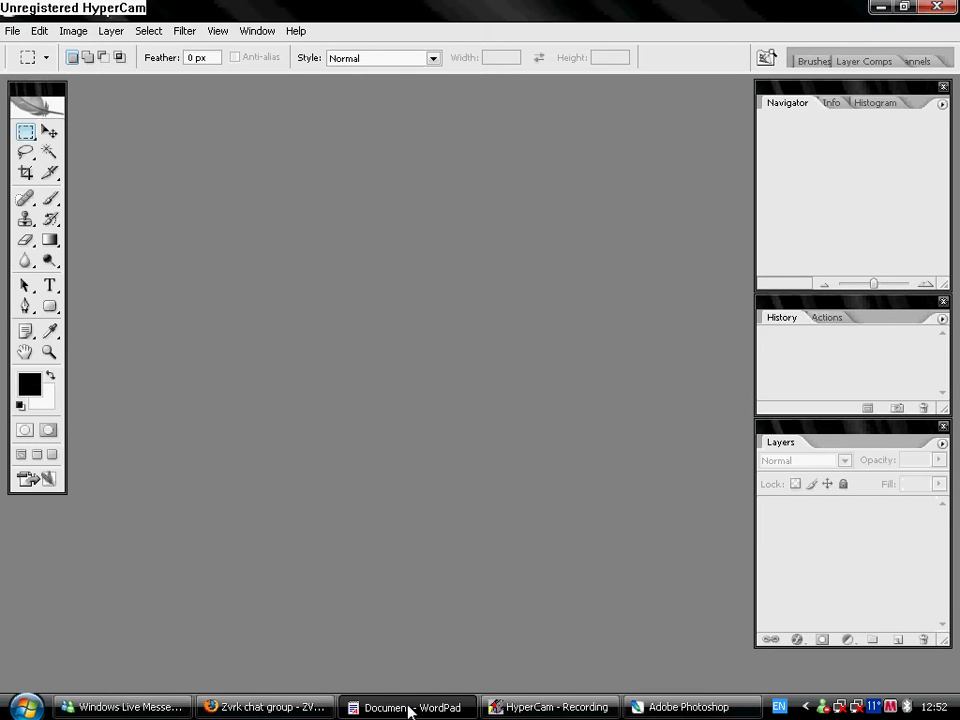
Choose Continue Trial on Photoshop's activation prompt, leaving the empty WordPad page showing
{"action": "left_click", "coordinate": [405, 711]}
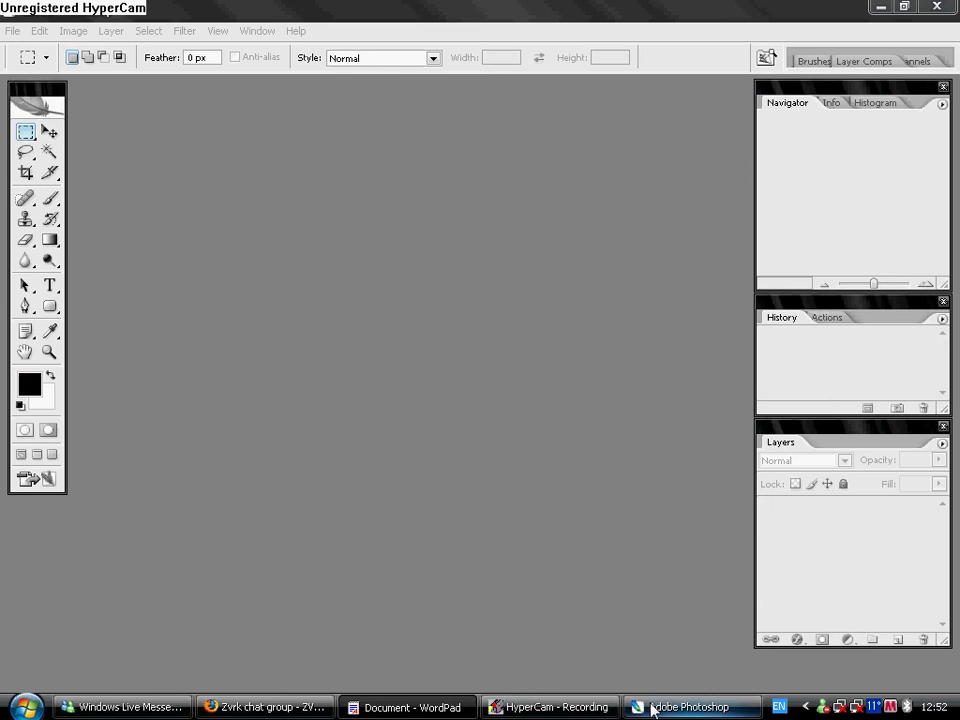
{"action": "left_click", "coordinate": [588, 708]}
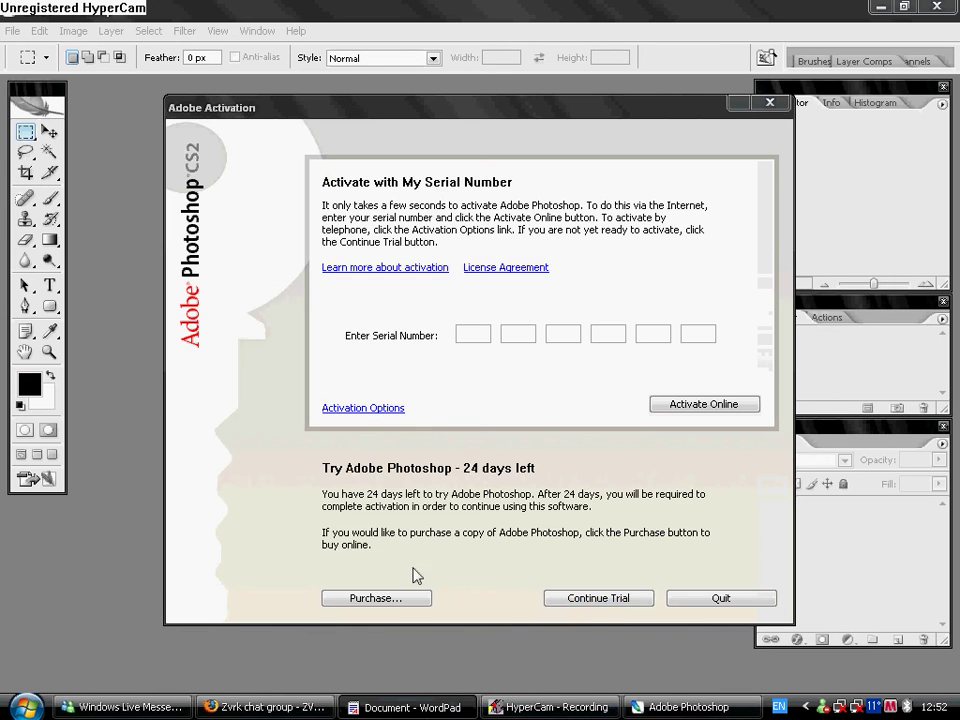
{"action": "left_click", "coordinate": [587, 601]}
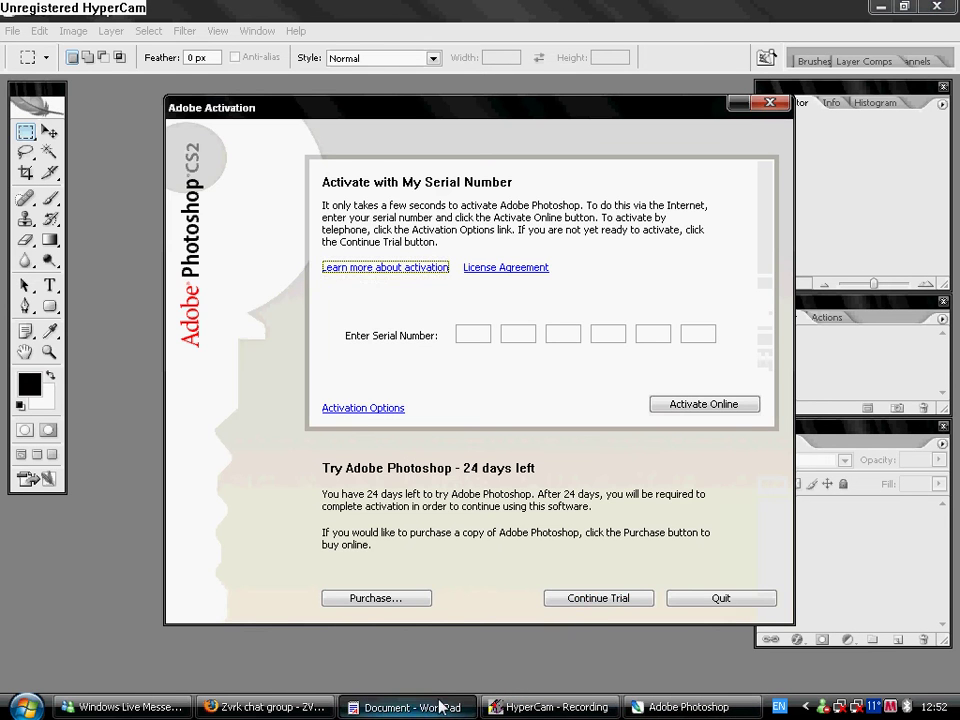
{"action": "left_click", "coordinate": [606, 598]}
Type the note 'izvinite sto sporo ucitava...slusam neku muziku... :)' in WordPad
{"action": "left_click", "coordinate": [470, 708]}
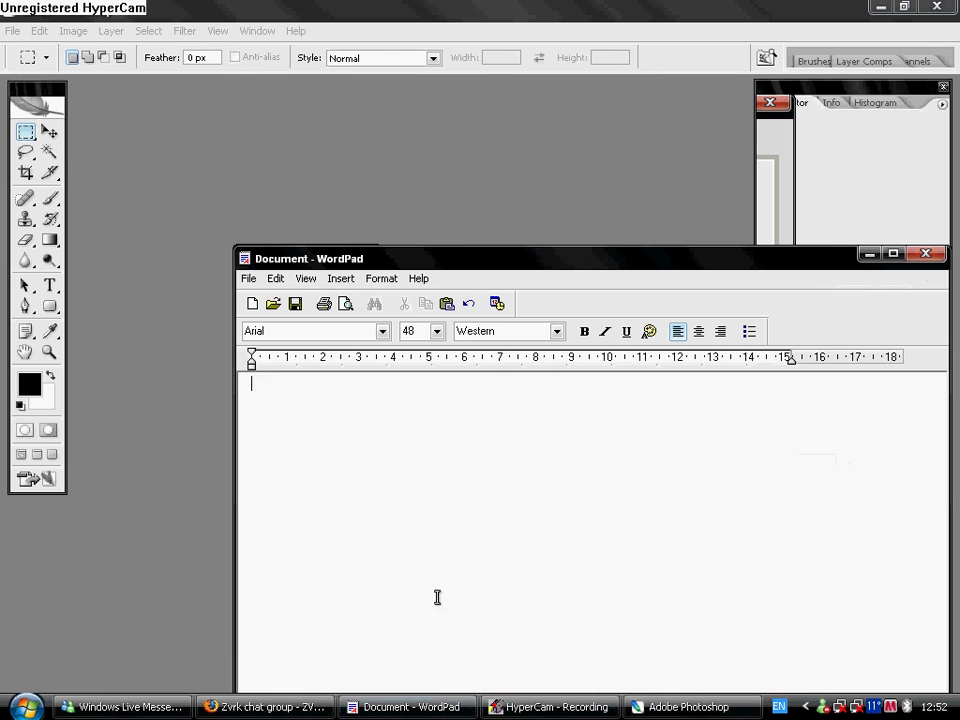
{"action": "type", "text": "izvinite "}
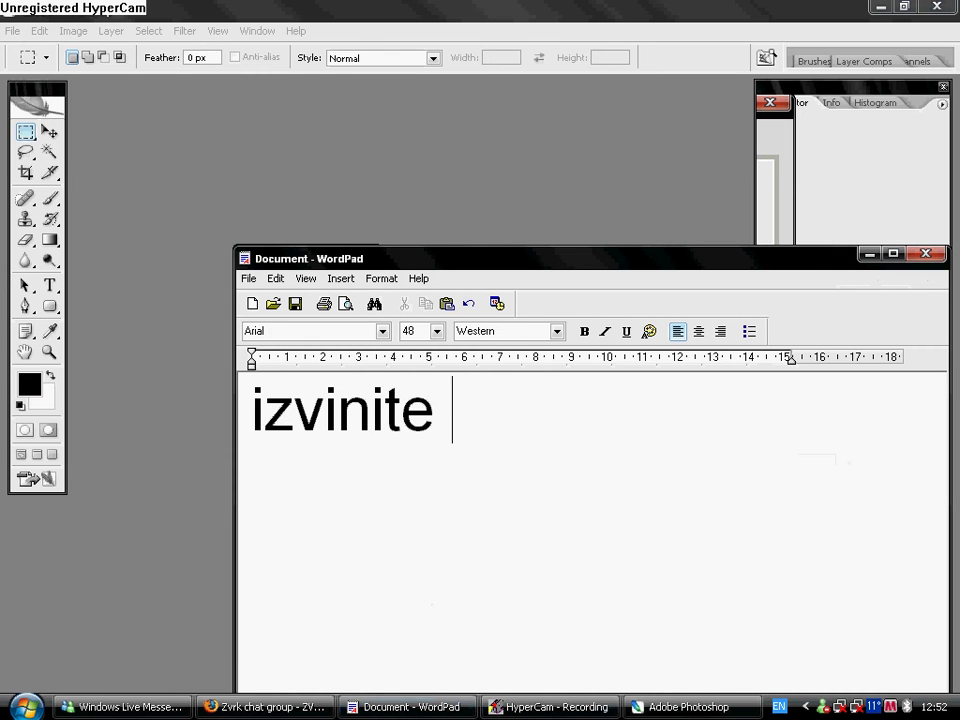
{"action": "type", "text": "sto se"}
{"action": "key", "text": "BackSpace"}
{"action": "key", "text": "BackSpace"}
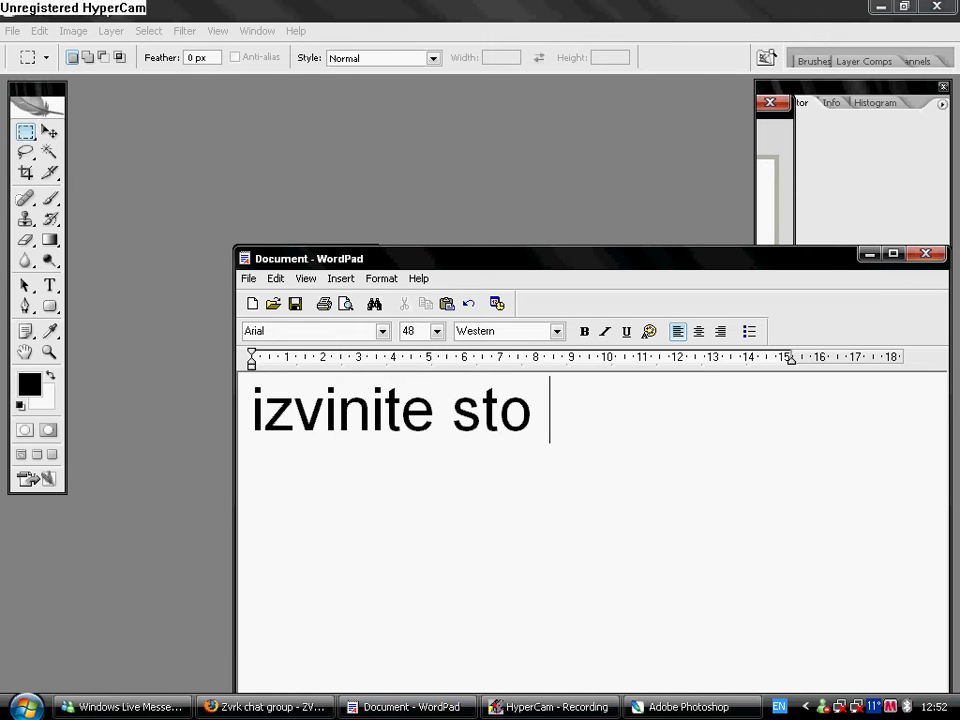
{"action": "type", "text": "sporo "}
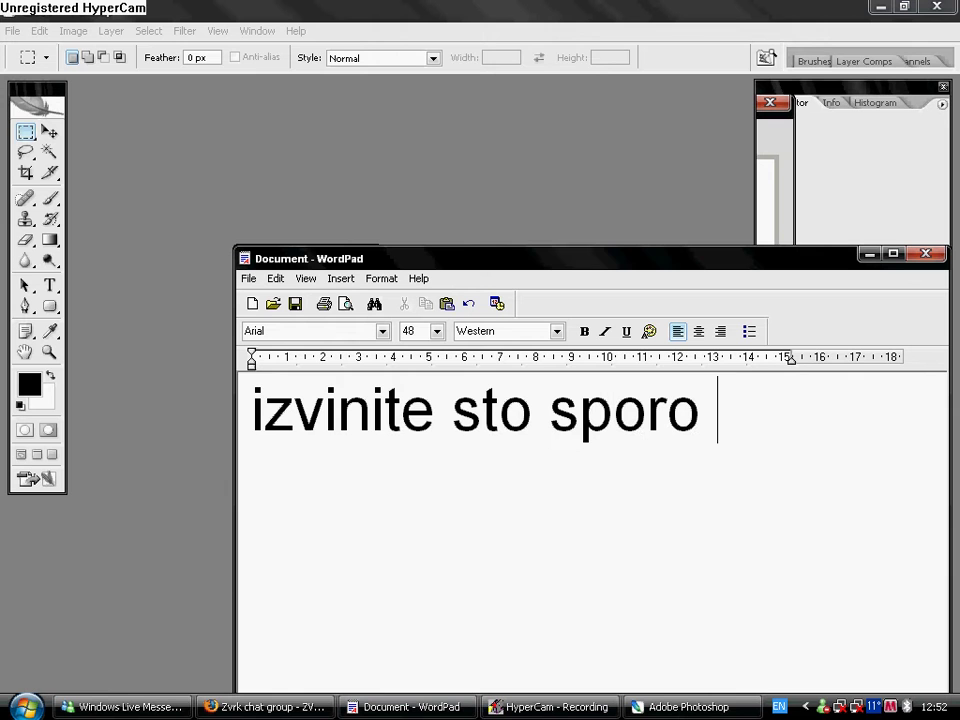
{"action": "type", "text": "ucitava...s"}
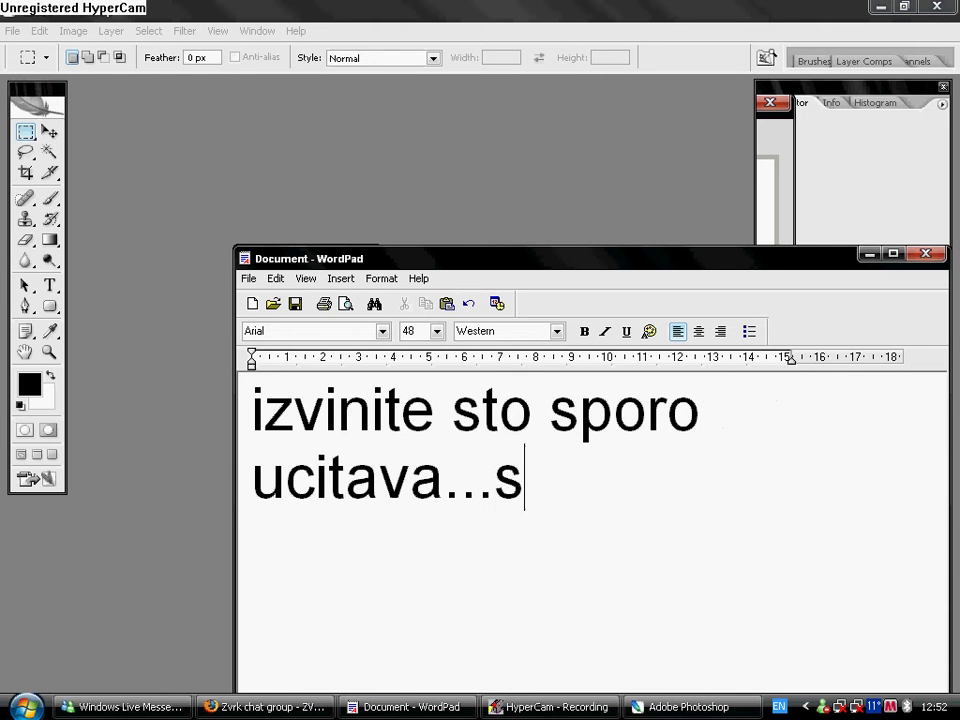
{"action": "type", "text": "lusao"}
{"action": "key", "text": "BackSpace"}
{"action": "key", "text": "BackSpace"}
{"action": "key", "text": "BackSpace"}
{"action": "key", "text": "BackSpace"}
{"action": "key", "text": "BackSpace"}
{"action": "type", "text": "lusam nek"}
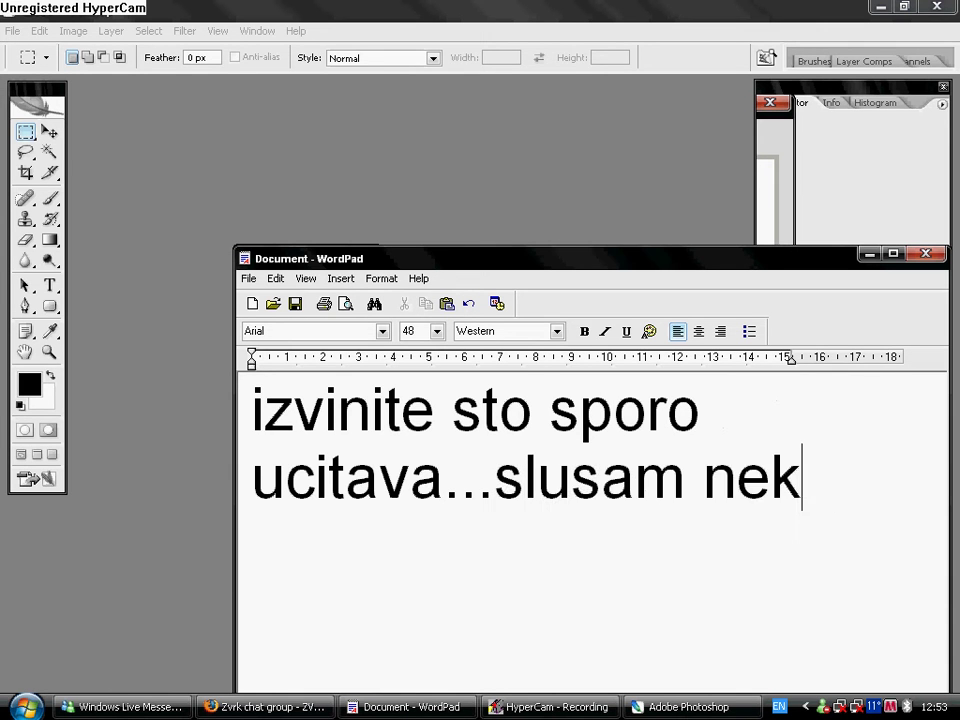
{"action": "type", "text": "u muziku."}
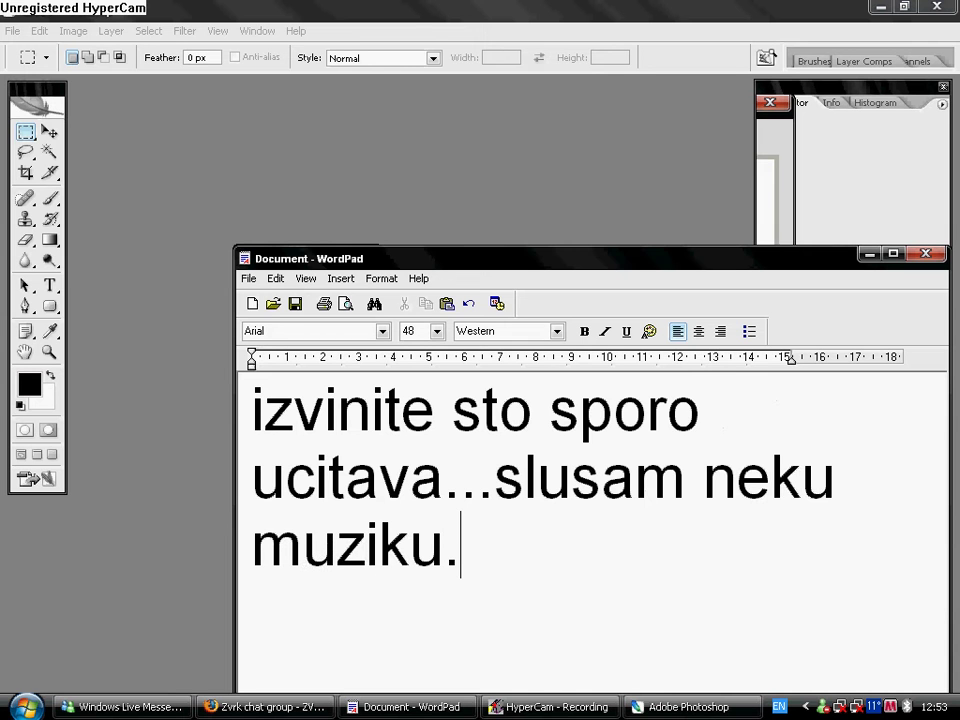
{"action": "type", "text": ".. :"}
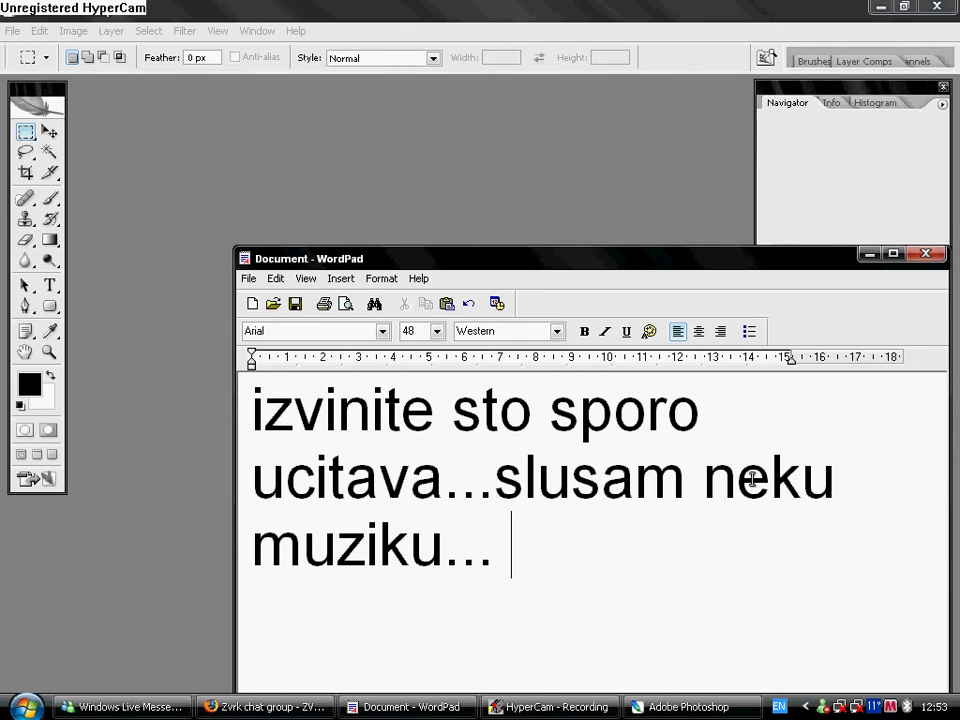
Select all the note text, minimize WordPad and dismiss Photoshop's Updater error
{"action": "key", "text": "ctrl+a"}
{"action": "left_click", "coordinate": [866, 254]}
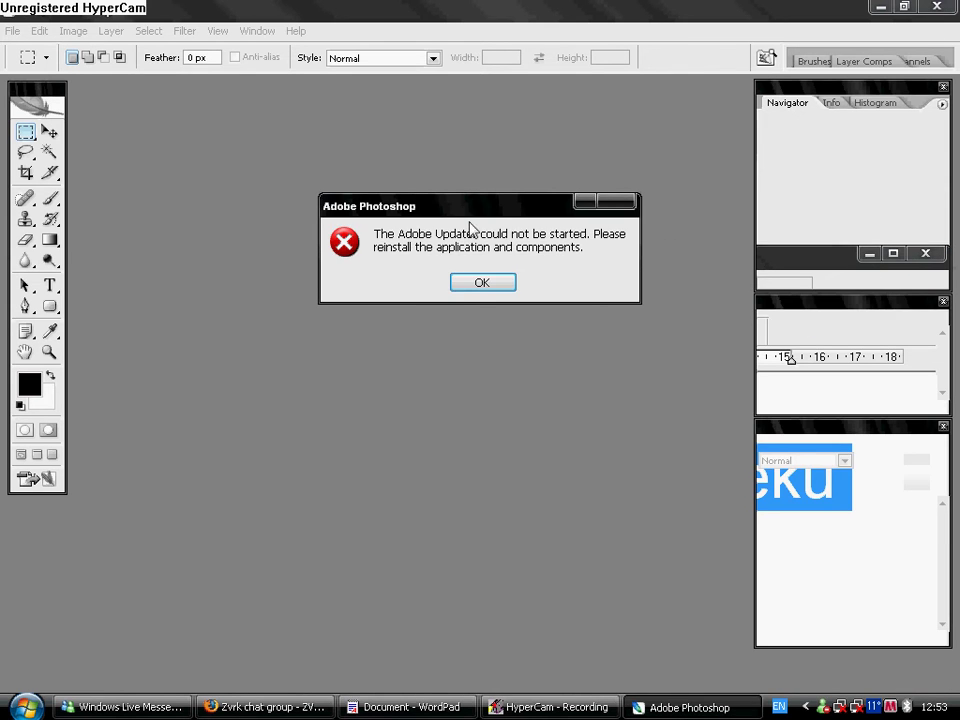
{"action": "left_click", "coordinate": [470, 285]}
Clear the WordPad note and bring up Photoshop's New dialog at 375 × 110 pixels, resolution 72
{"action": "key", "text": "Delete"}
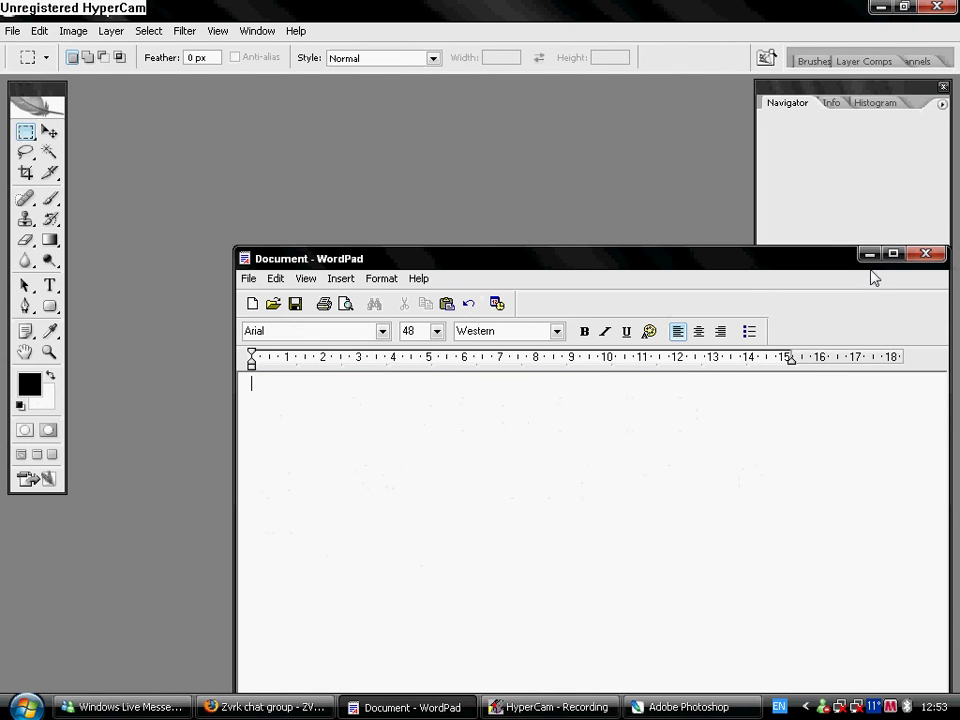
{"action": "left_click", "coordinate": [12, 31]}
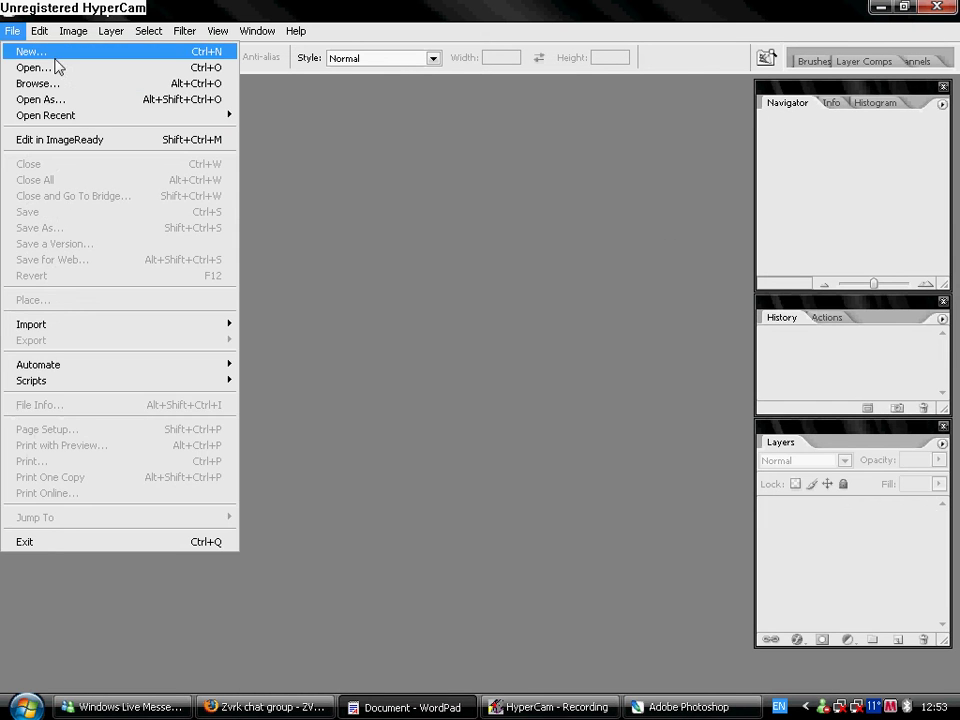
{"action": "key", "text": "Escape"}
{"action": "left_click", "coordinate": [12, 32]}
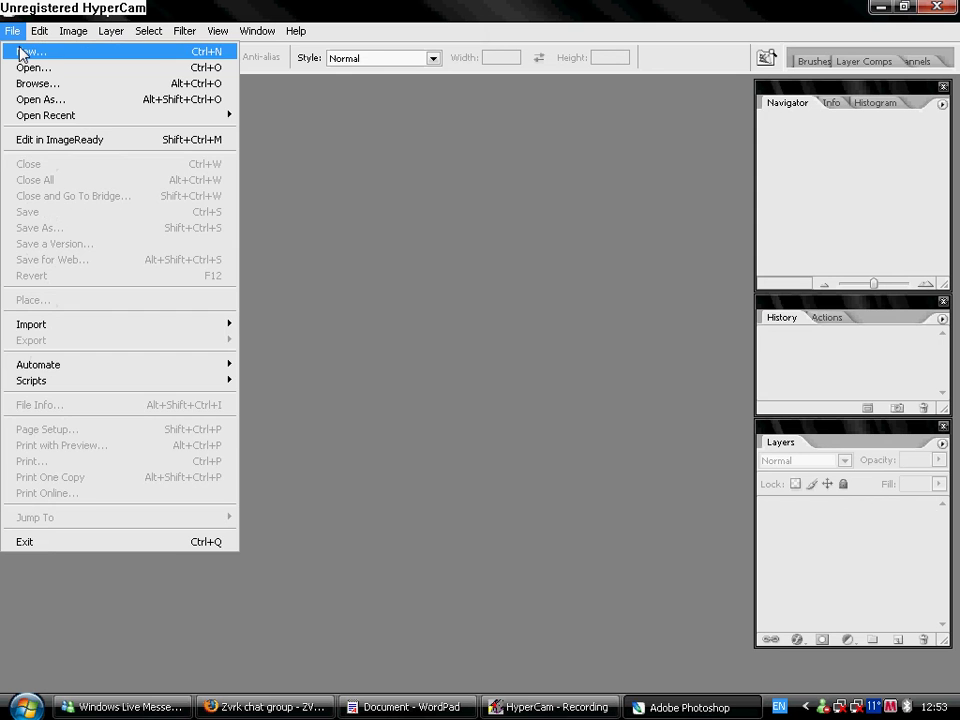
{"action": "left_click", "coordinate": [20, 51]}
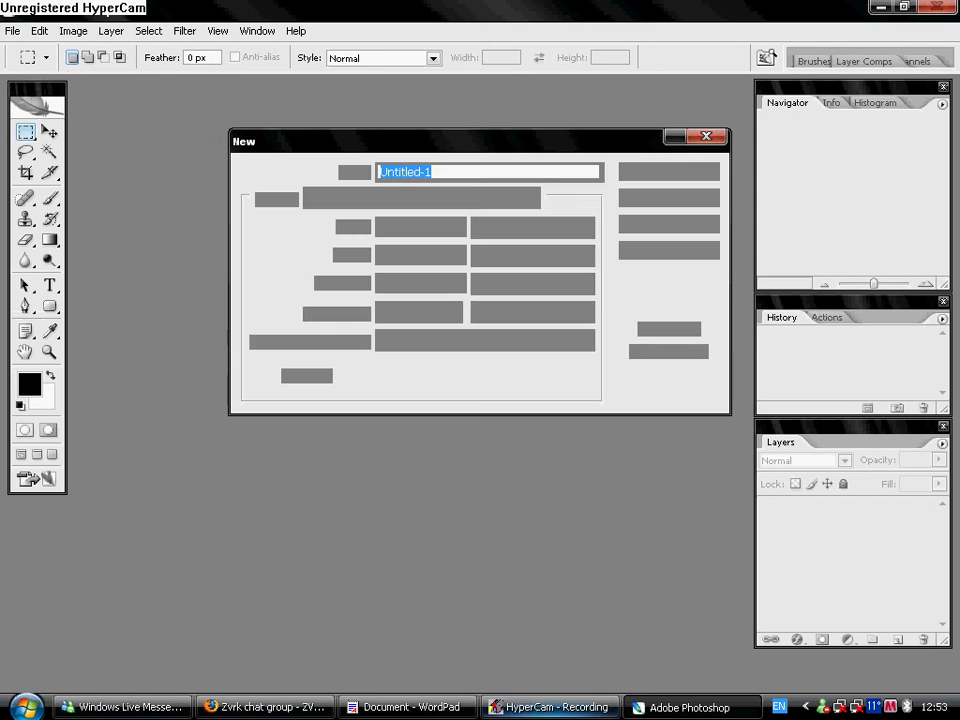
{"action": "left_click", "coordinate": [400, 707]}
{"action": "type", "text": "za"}
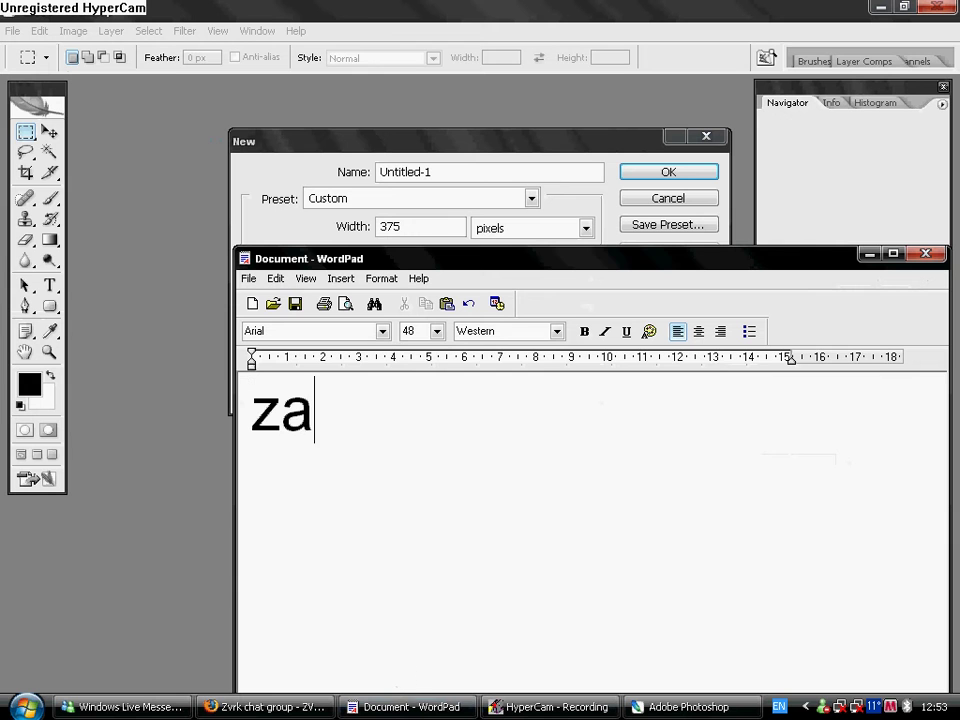
{"action": "type", "text": " ovaj sig"}
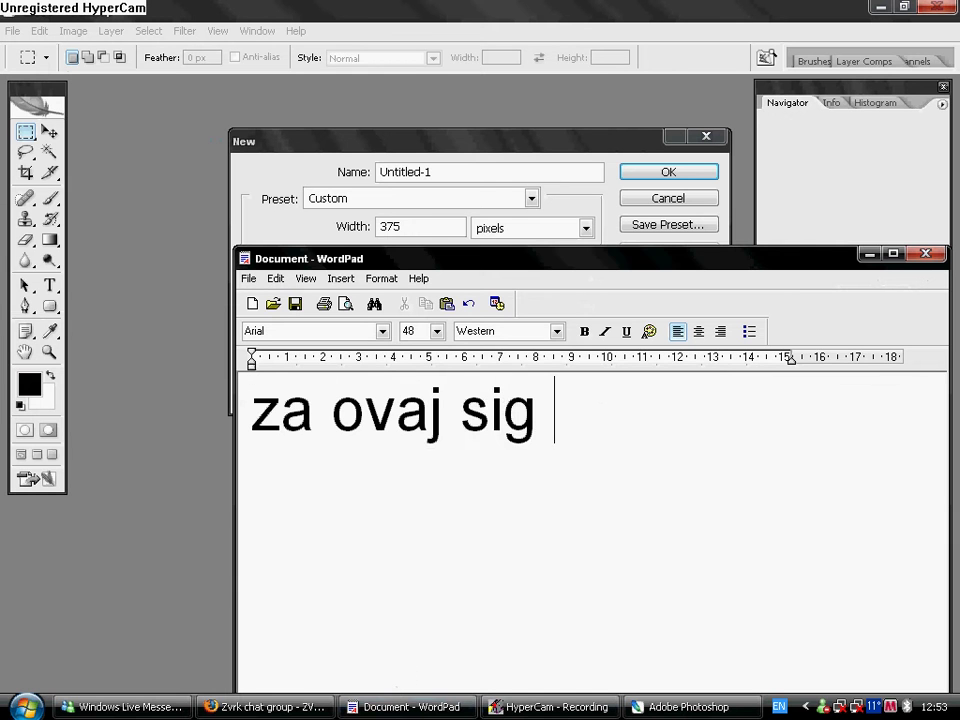
{"action": "type", "text": ","}
{"action": "key", "text": "BackSpace"}
{"action": "type", "text": ". koristi"}
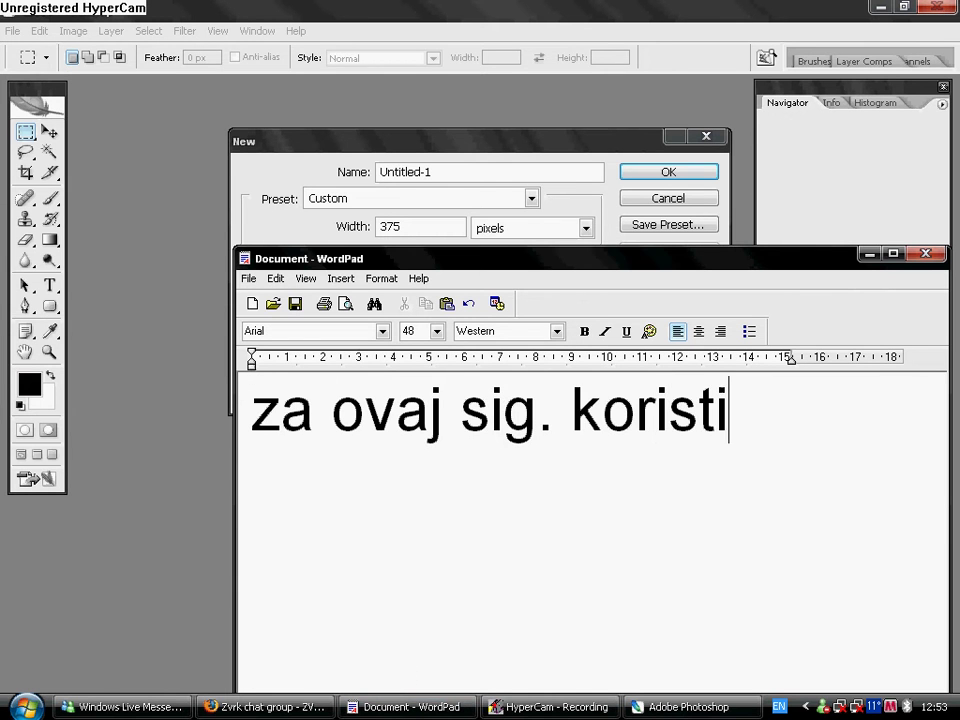
{"action": "type", "text": "o sam 37"}
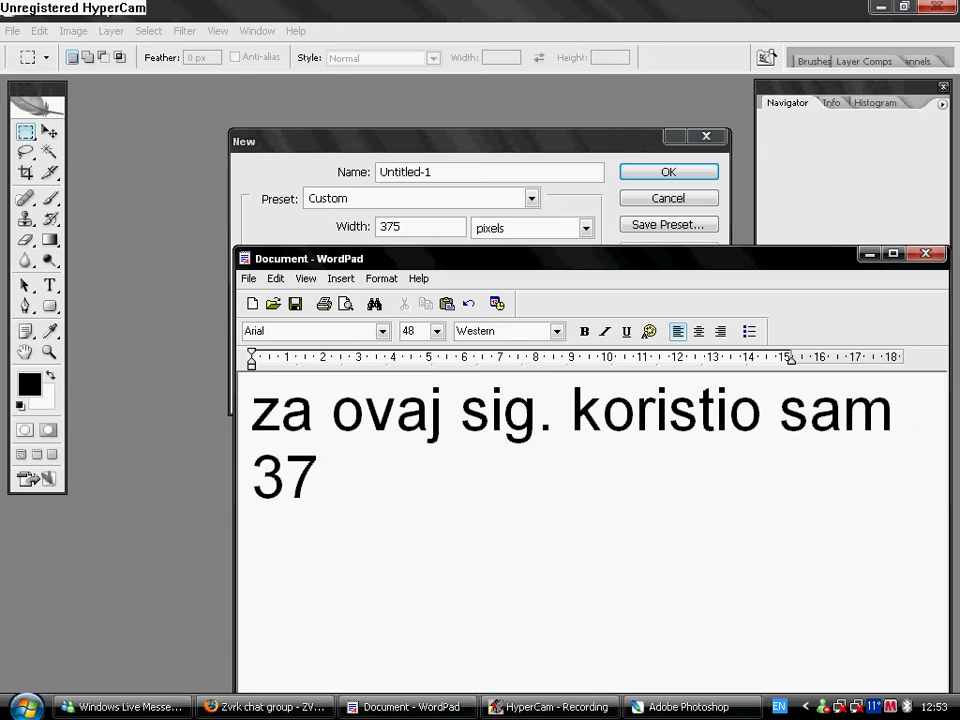
{"action": "type", "text": "5x"}
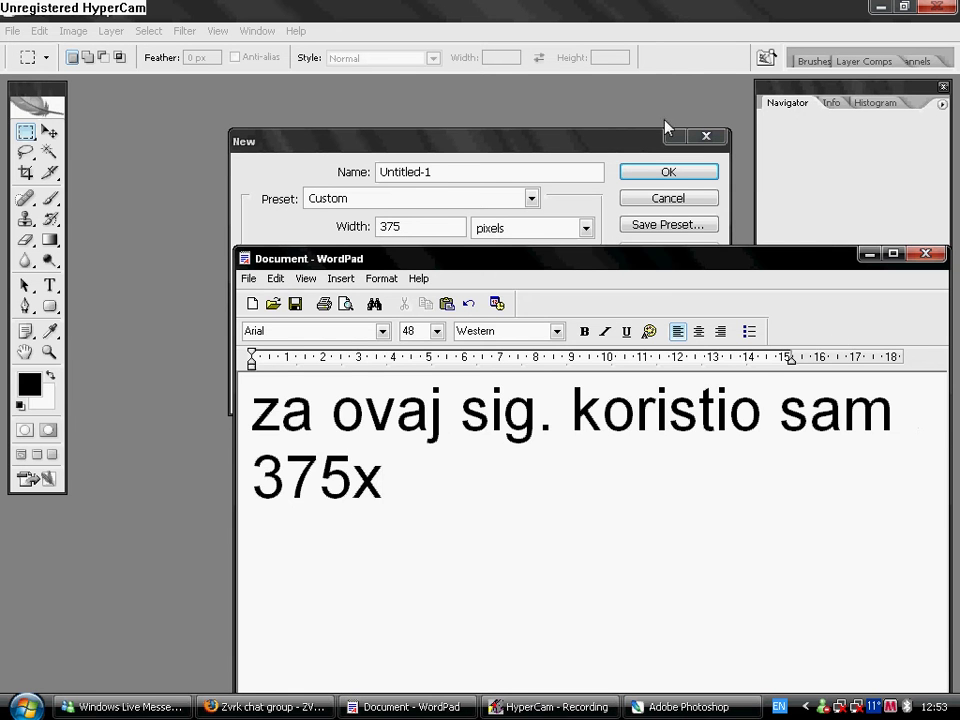
{"action": "left_click_drag", "start_coordinate": [481, 265], "coordinate": [453, 319]}
{"action": "type", "text": "11"}
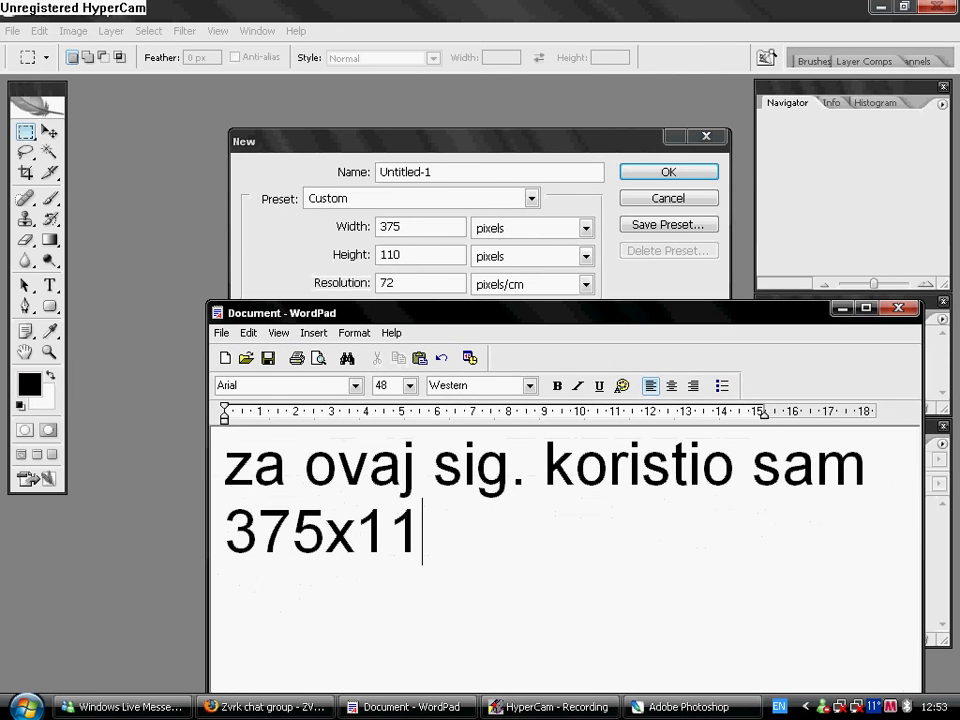
{"action": "type", "text": "0"}
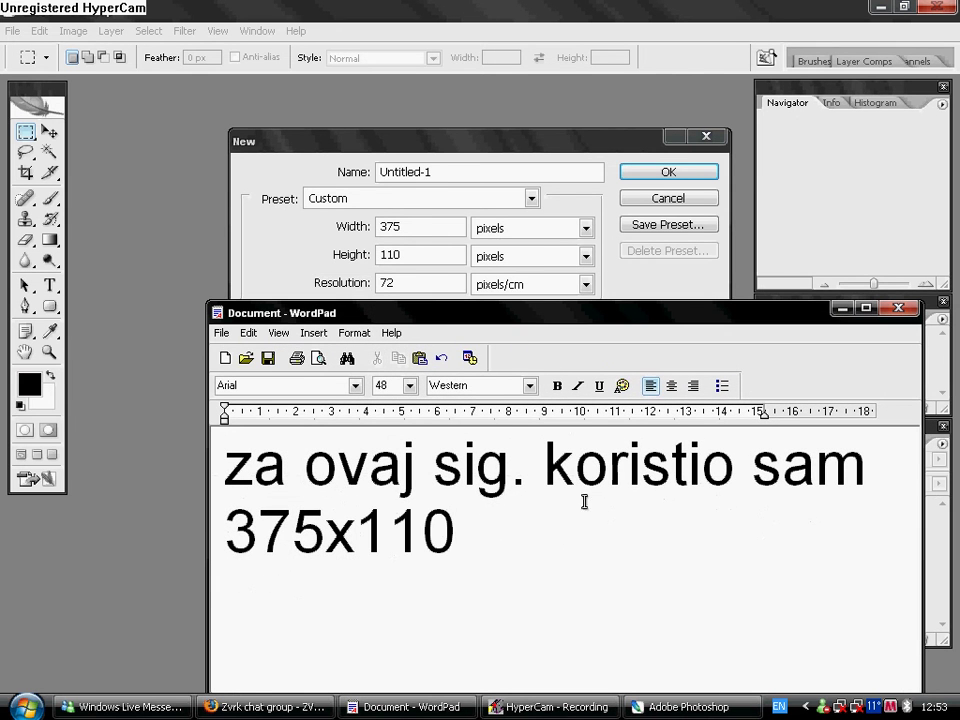
{"action": "left_click_drag", "start_coordinate": [583, 501], "coordinate": [236, 439]}
{"action": "key", "text": "BackSpace"}
{"action": "mouse_move", "coordinate": [388, 318]}
{"action": "left_mouse_down"}
{"action": "mouse_move", "coordinate": [397, 396]}
{"action": "mouse_move", "coordinate": [378, 419]}
{"action": "left_mouse_up"}
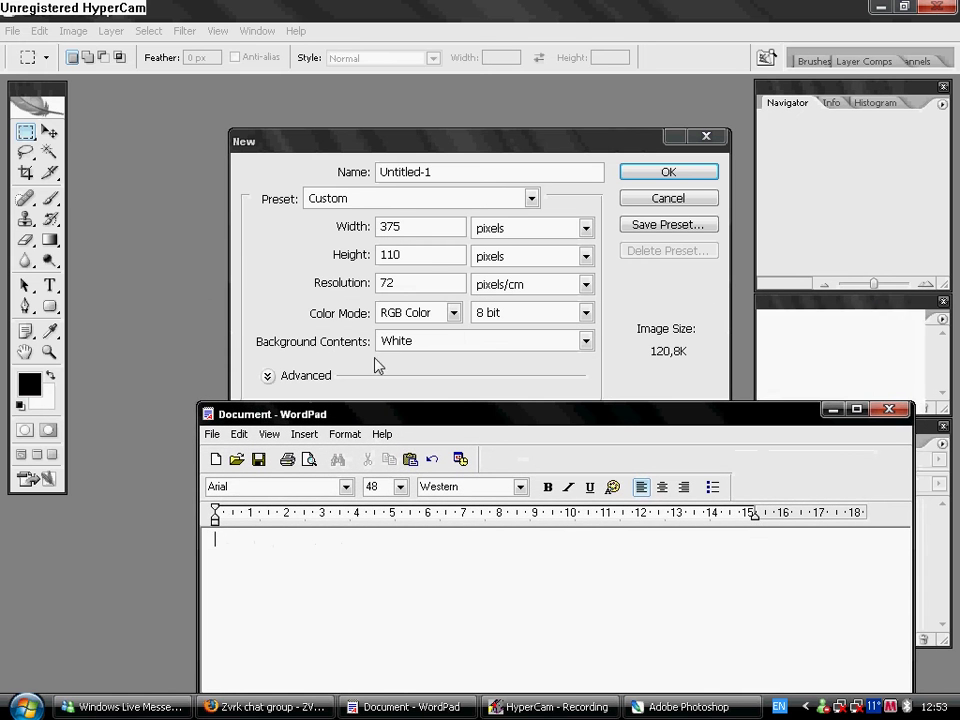
{"action": "left_click", "coordinate": [833, 410]}
Confirm the 375 × 110 Untitled-1 canvas, then open MG.png through File > Open
{"action": "left_click", "coordinate": [645, 172]}
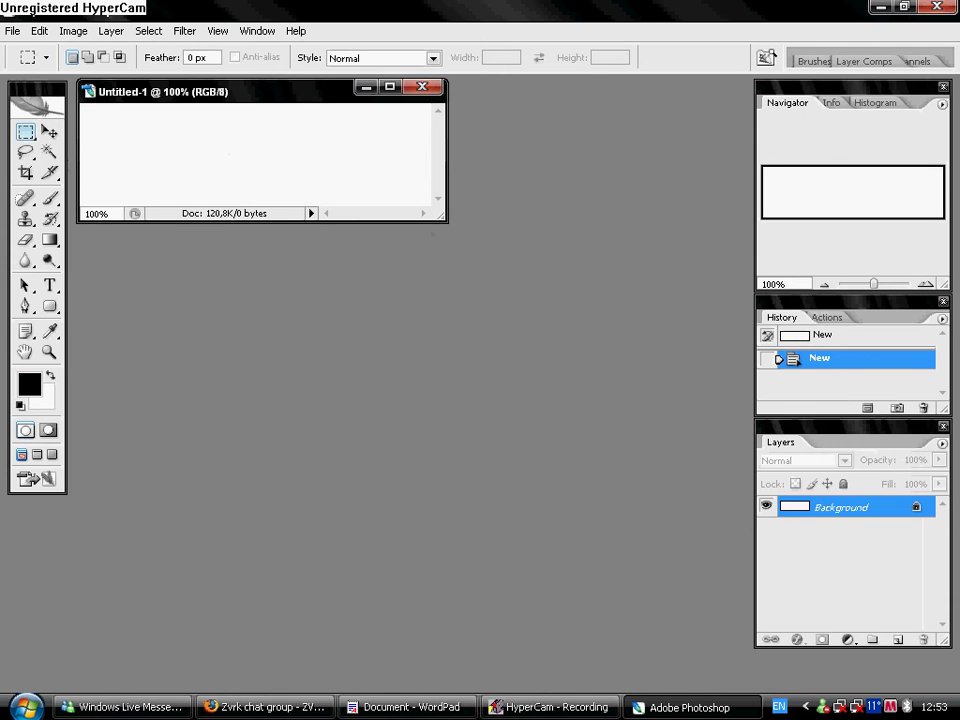
{"action": "left_click", "coordinate": [13, 30]}
{"action": "left_click", "coordinate": [89, 68]}
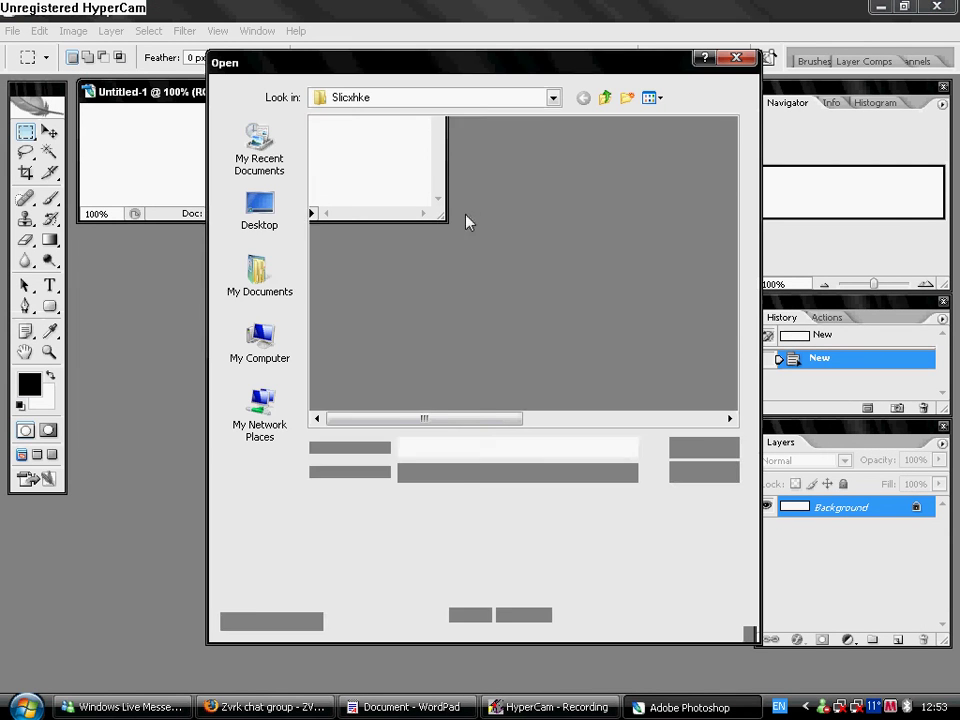
{"action": "left_click", "coordinate": [619, 189]}
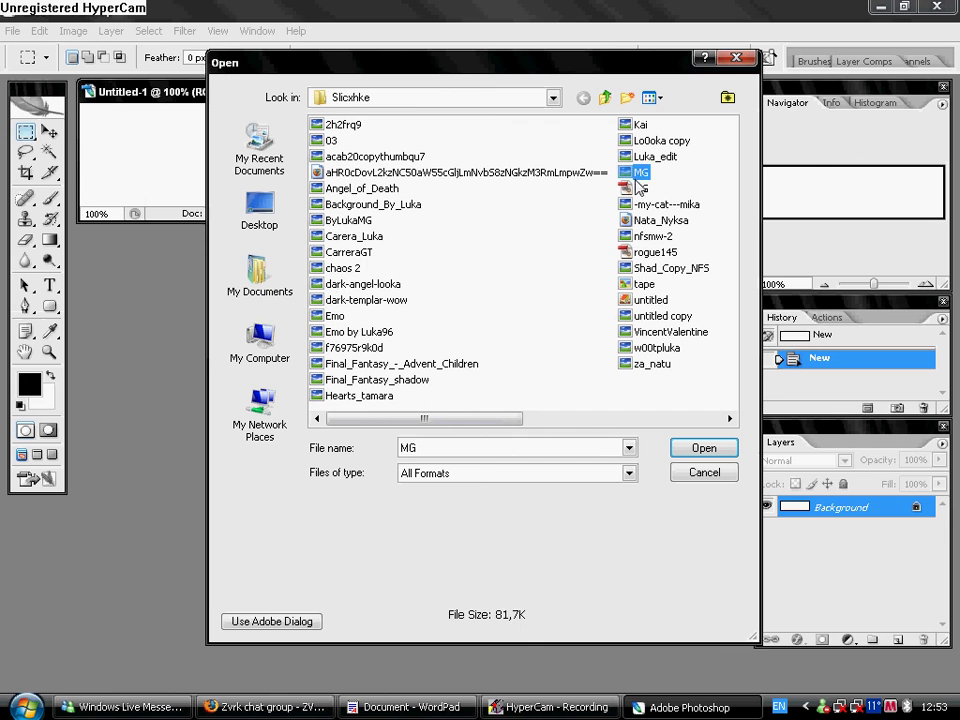
{"action": "double_click", "coordinate": [622, 190]}
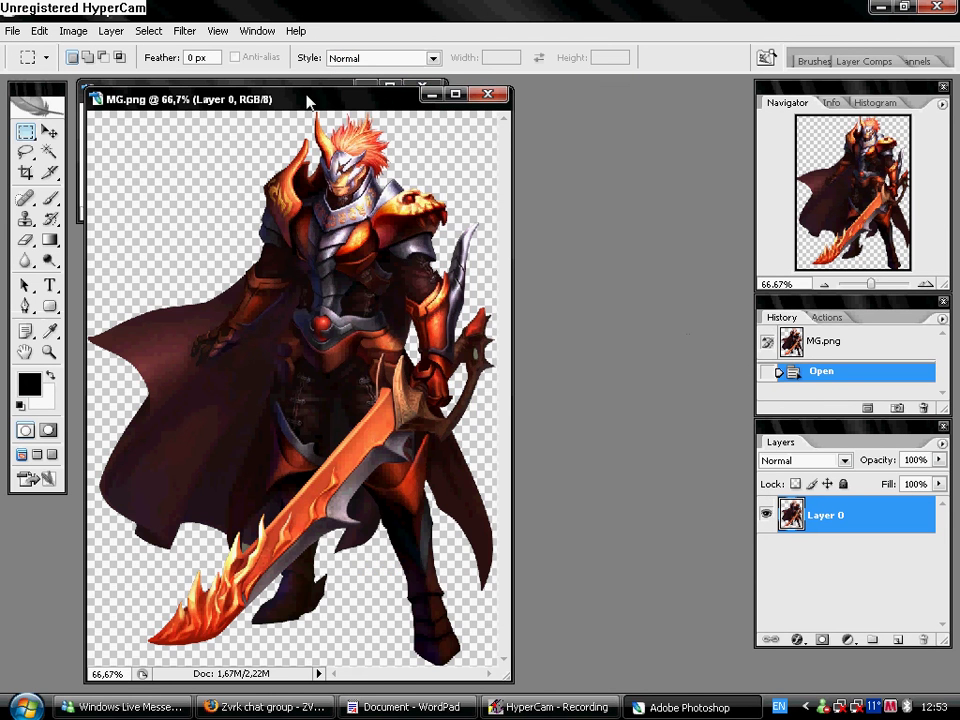
Copy MG.png's Layer 0 into Untitled-1 with the Move tool and close MG.png
{"action": "left_click_drag", "start_coordinate": [308, 101], "coordinate": [625, 141]}
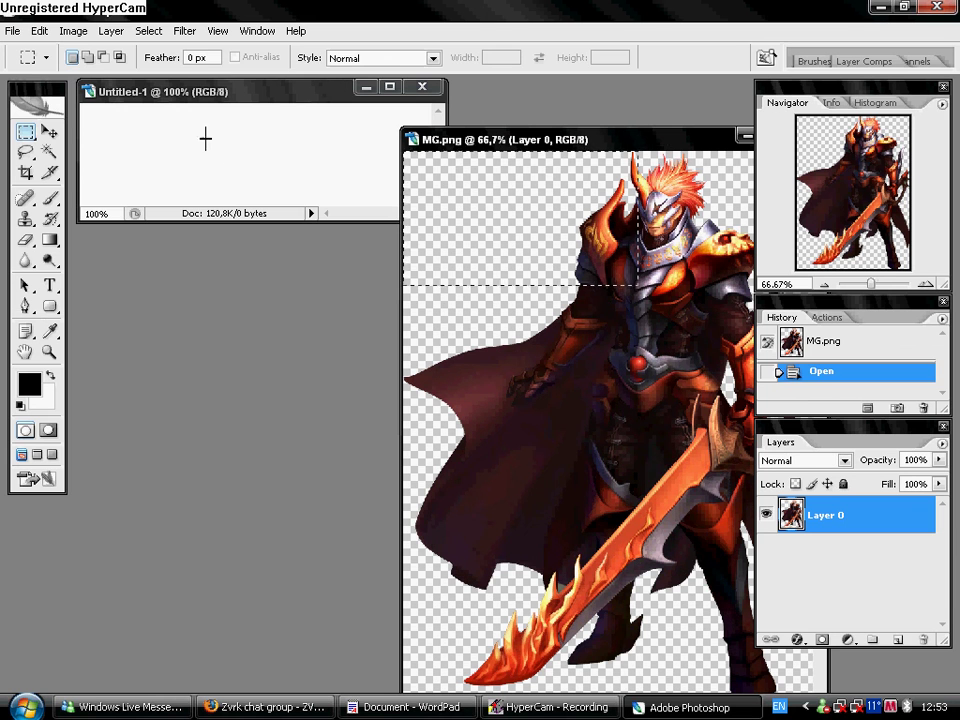
{"action": "left_click_drag", "start_coordinate": [636, 284], "coordinate": [590, 296]}
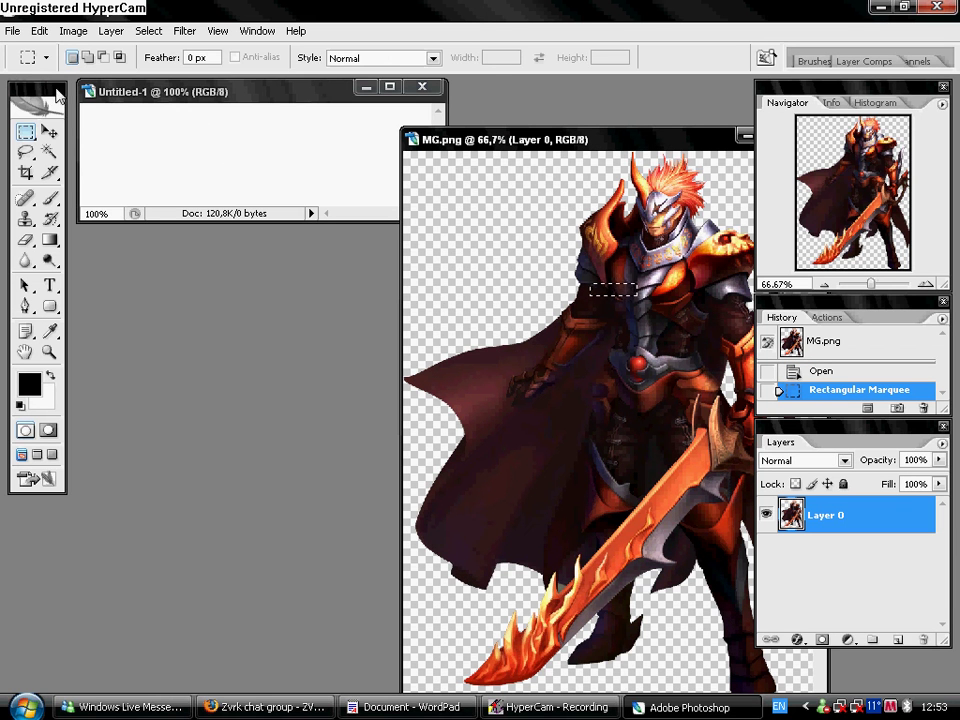
{"action": "key", "text": "v"}
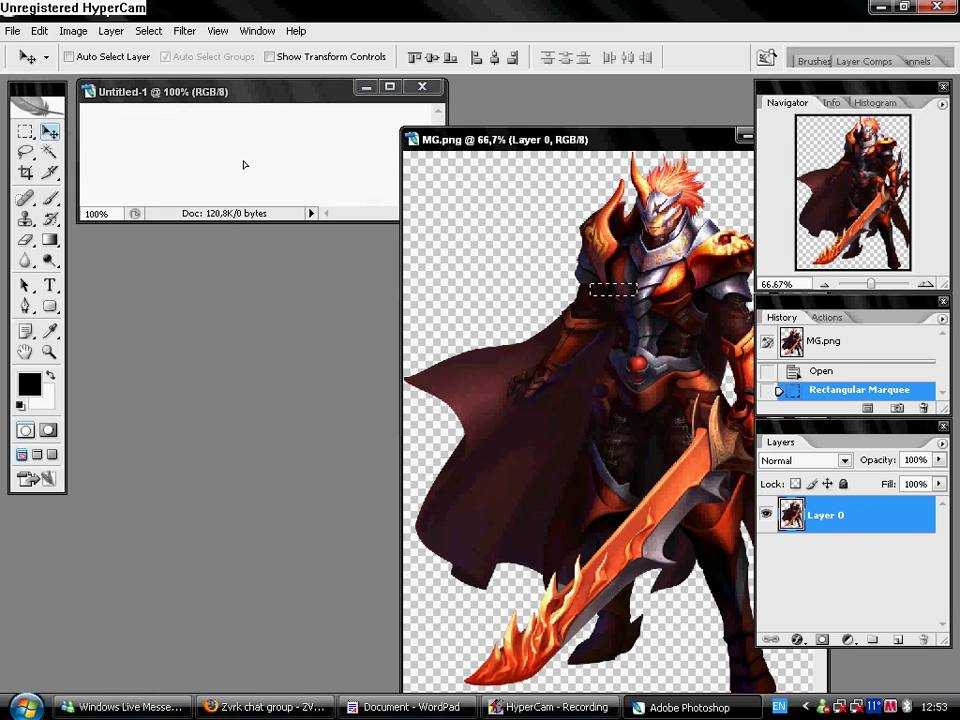
{"action": "left_click_drag", "start_coordinate": [612, 290], "coordinate": [244, 164]}
{"action": "left_click", "coordinate": [659, 150]}
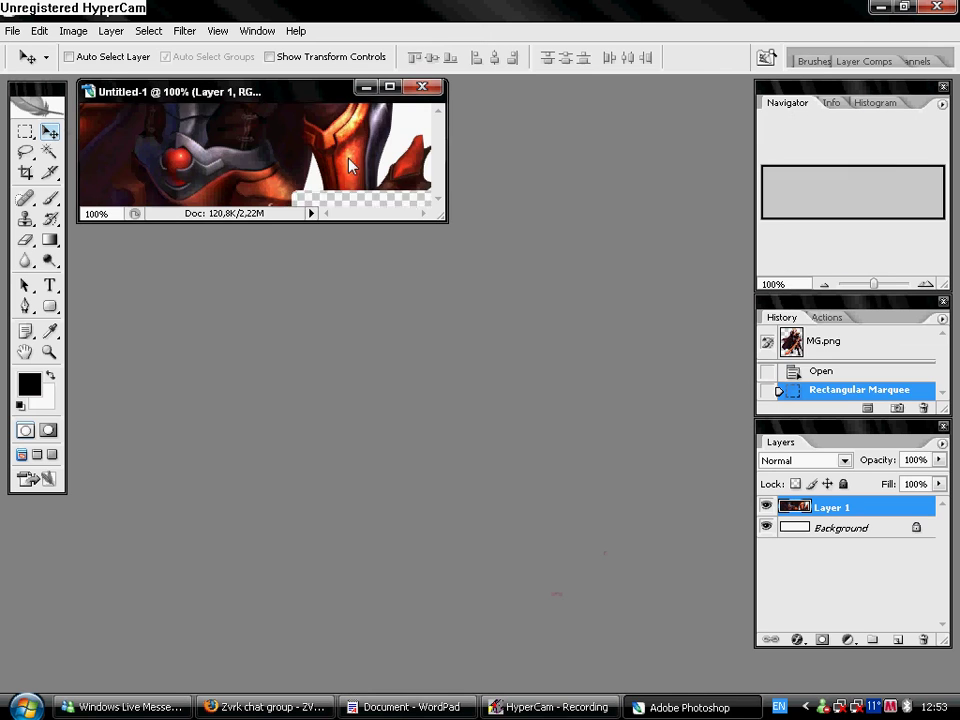
Maximize the banner and shift Layer 1 so the warrior's helmeted face fills it
{"action": "mouse_move", "coordinate": [261, 118]}
{"action": "left_mouse_down"}
{"action": "mouse_move", "coordinate": [405, 290]}
{"action": "mouse_move", "coordinate": [386, 242]}
{"action": "mouse_move", "coordinate": [373, 128]}
{"action": "left_mouse_up"}
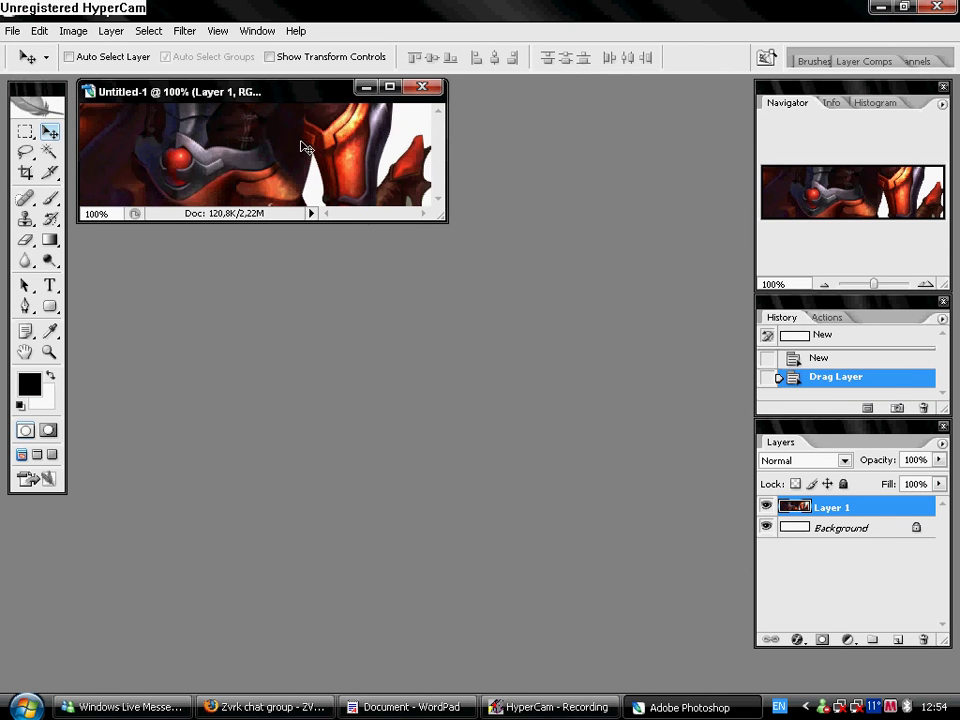
{"action": "left_click", "coordinate": [390, 87]}
{"action": "left_click_drag", "start_coordinate": [447, 370], "coordinate": [531, 526]}
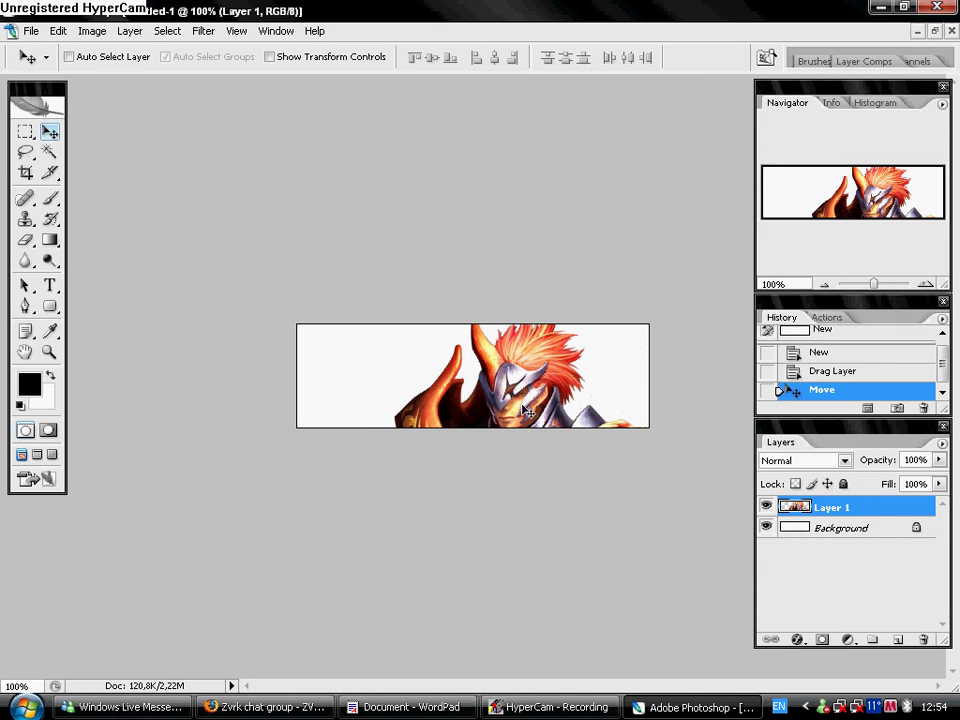
{"action": "mouse_move", "coordinate": [522, 385]}
{"action": "left_mouse_down"}
{"action": "mouse_move", "coordinate": [533, 377]}
{"action": "mouse_move", "coordinate": [525, 377]}
{"action": "left_mouse_up"}
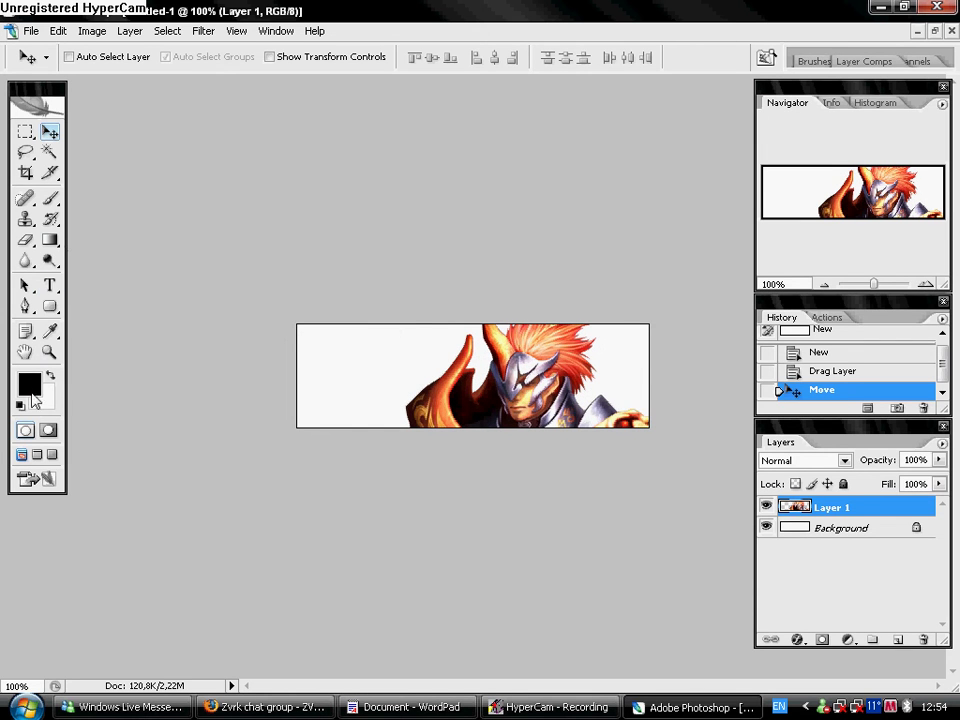
Set the foreground colour to the orange #e39806
{"action": "left_click", "coordinate": [29, 383]}
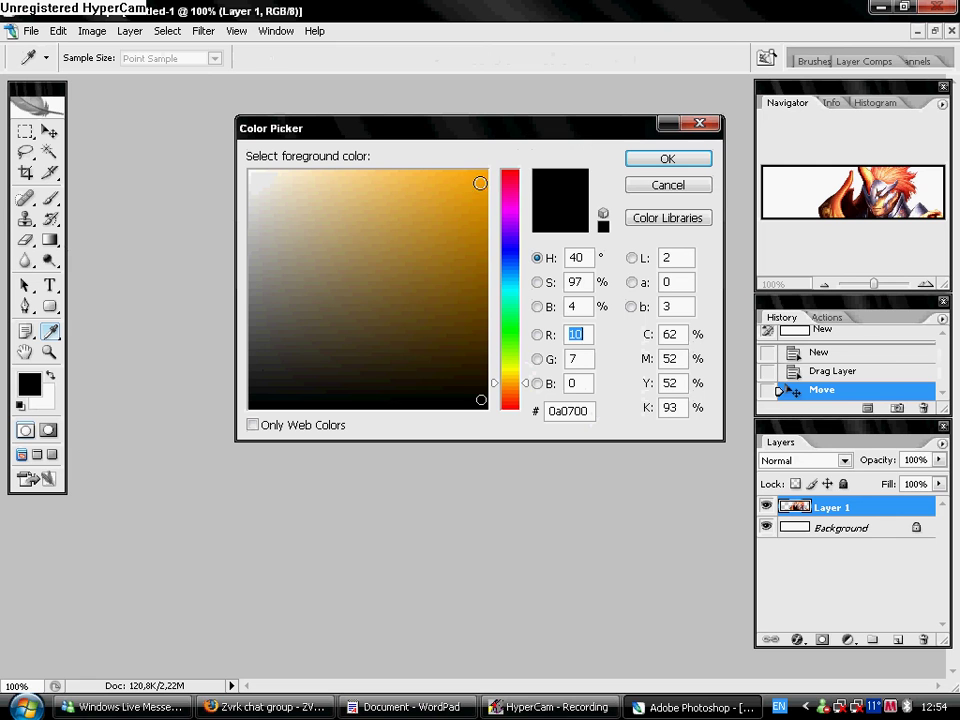
{"action": "left_click", "coordinate": [483, 178]}
{"action": "left_click_drag", "start_coordinate": [482, 178], "coordinate": [481, 196]}
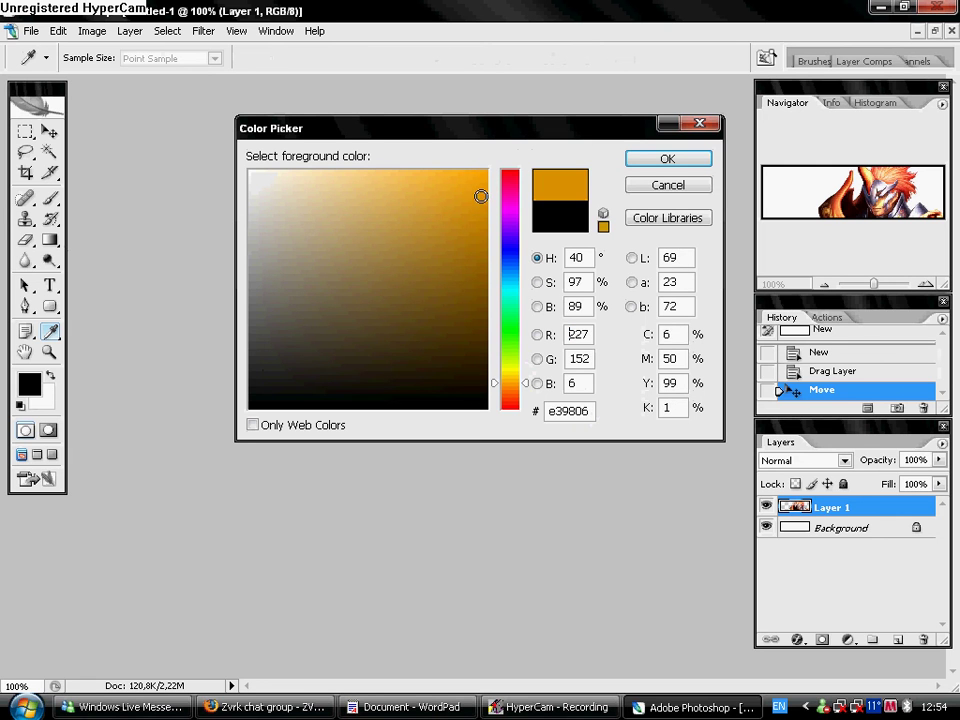
{"action": "left_click", "coordinate": [667, 159]}
{"action": "key", "text": "v"}
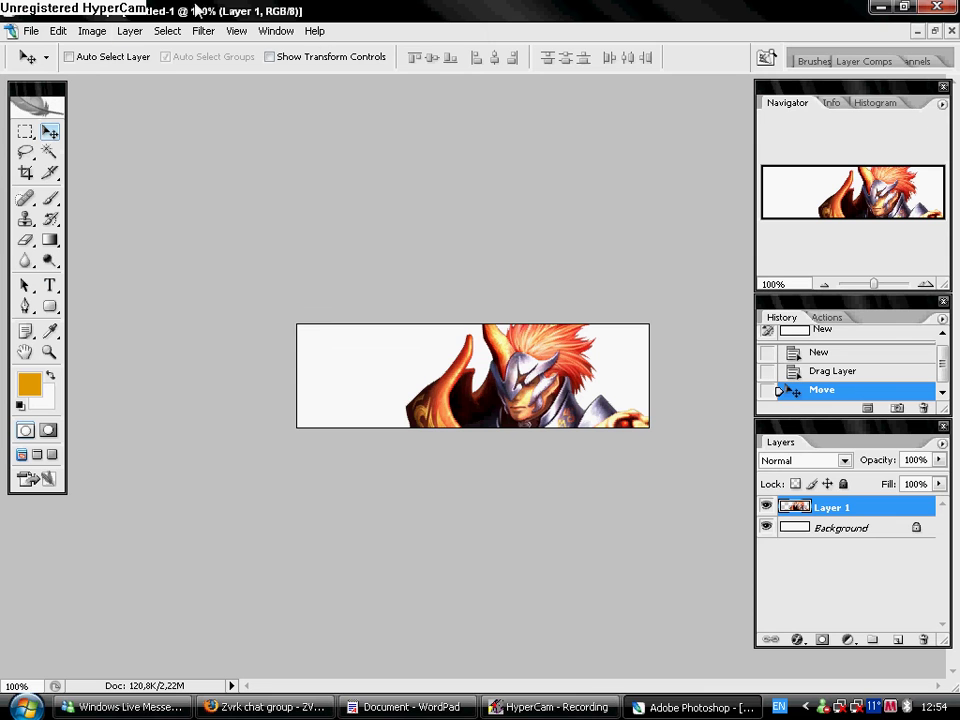
Show the WordPad note 'pritisnite B (hotkey za brush)', then delete it
{"action": "left_click", "coordinate": [400, 707]}
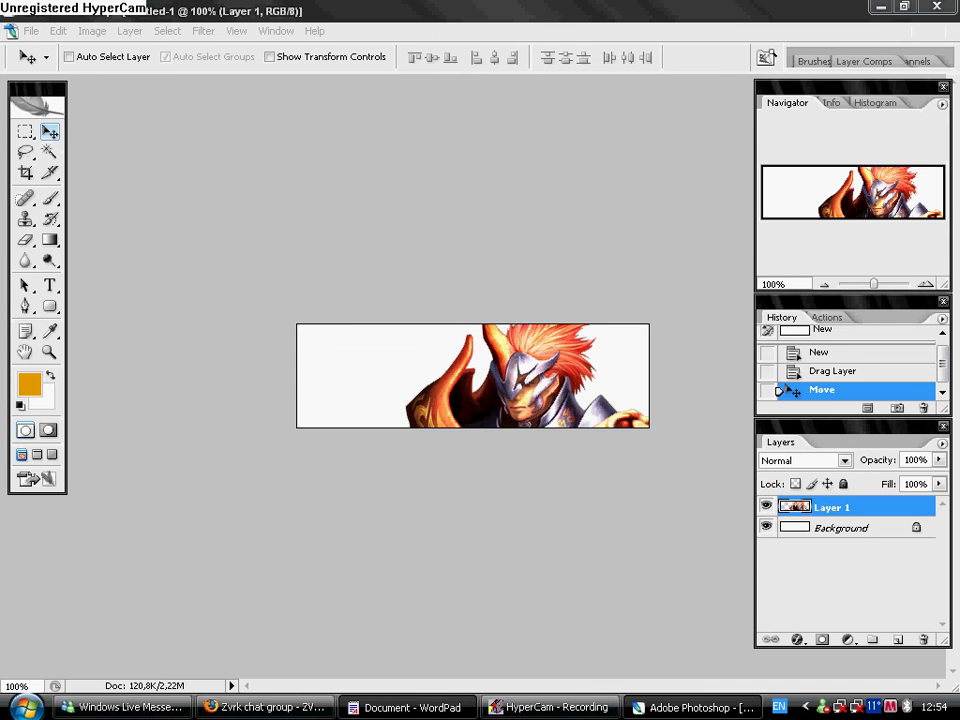
{"action": "type", "text": "pri"}
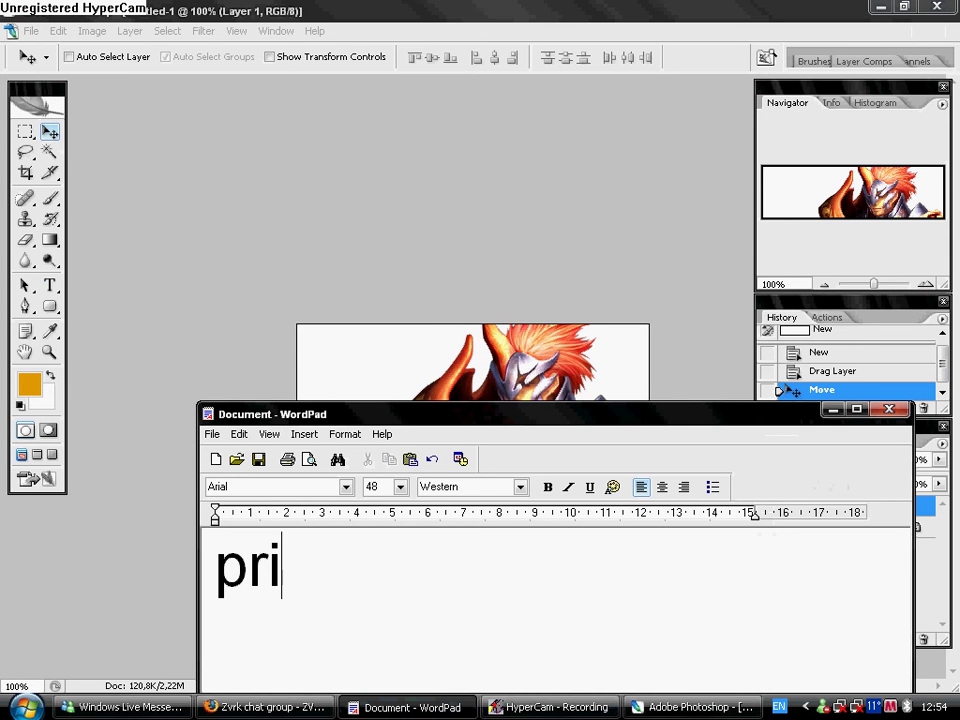
{"action": "type", "text": "tisnite "}
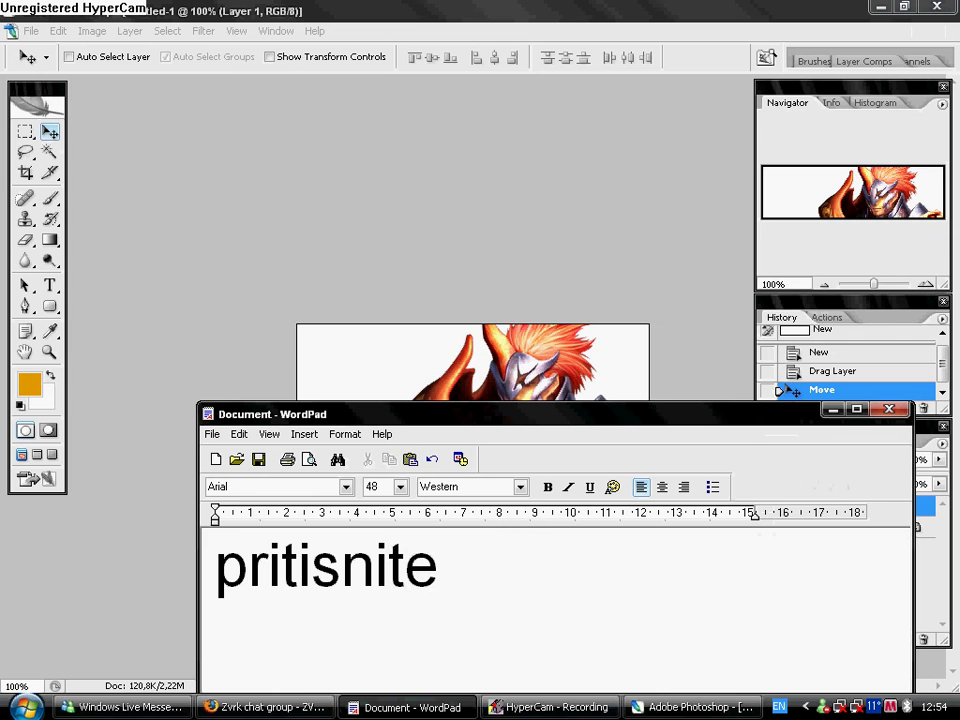
{"action": "type", "text": "B (hotke"}
{"action": "type", "text": "y "}
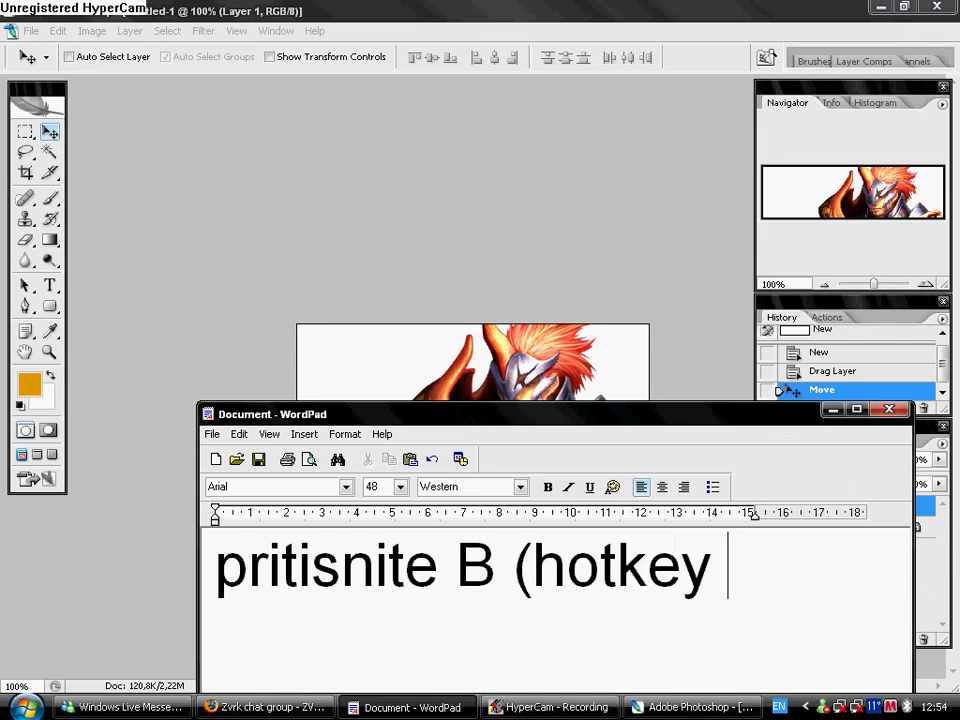
{"action": "type", "text": " za brush)"}
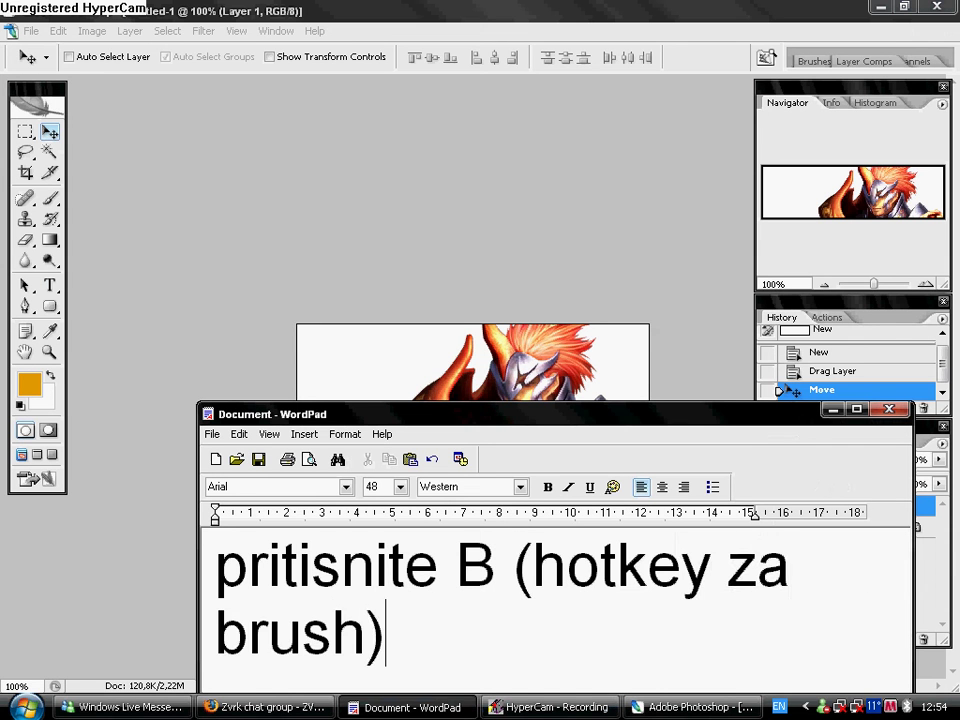
{"action": "left_click_drag", "start_coordinate": [446, 641], "coordinate": [174, 545]}
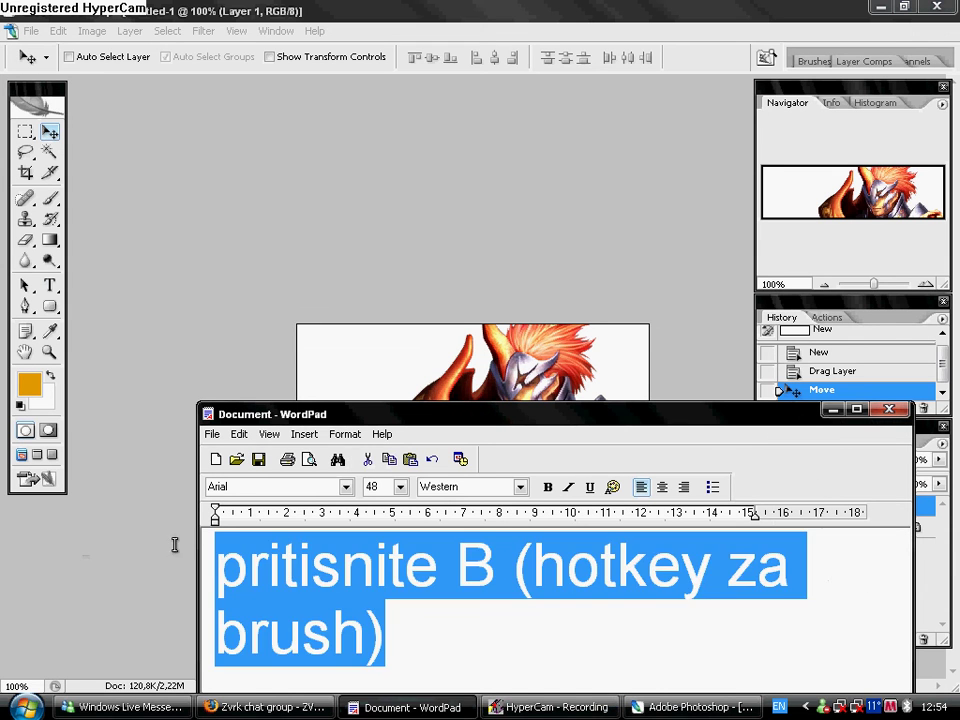
{"action": "key", "text": "Delete"}
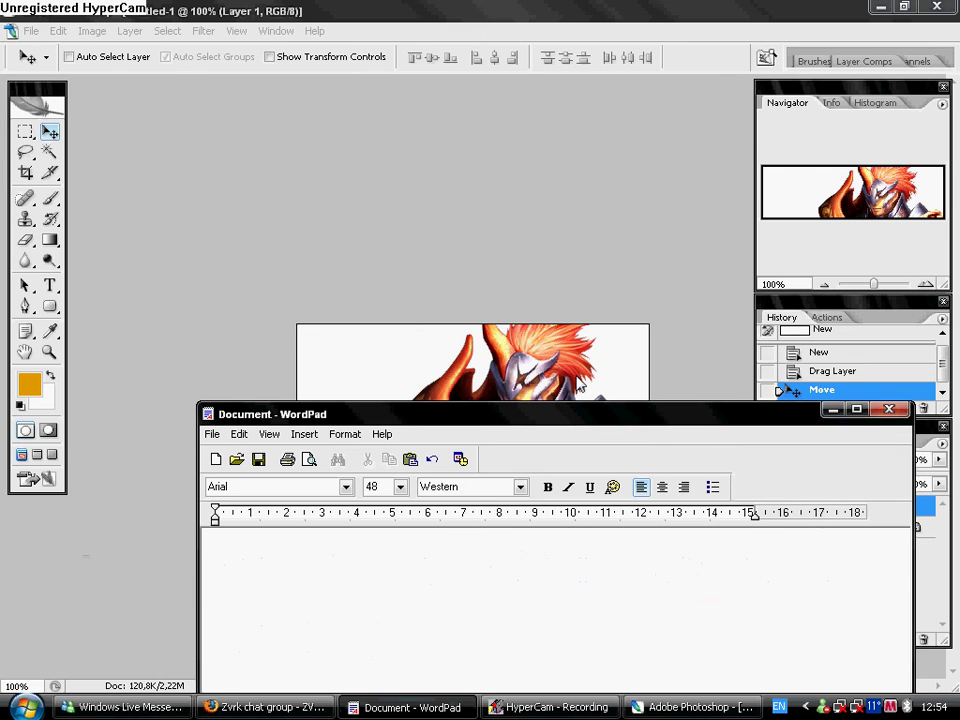
{"action": "left_click", "coordinate": [578, 386]}
With the large orange brush, stamp four textures across the banner's left and right background
{"action": "key", "text": "b"}
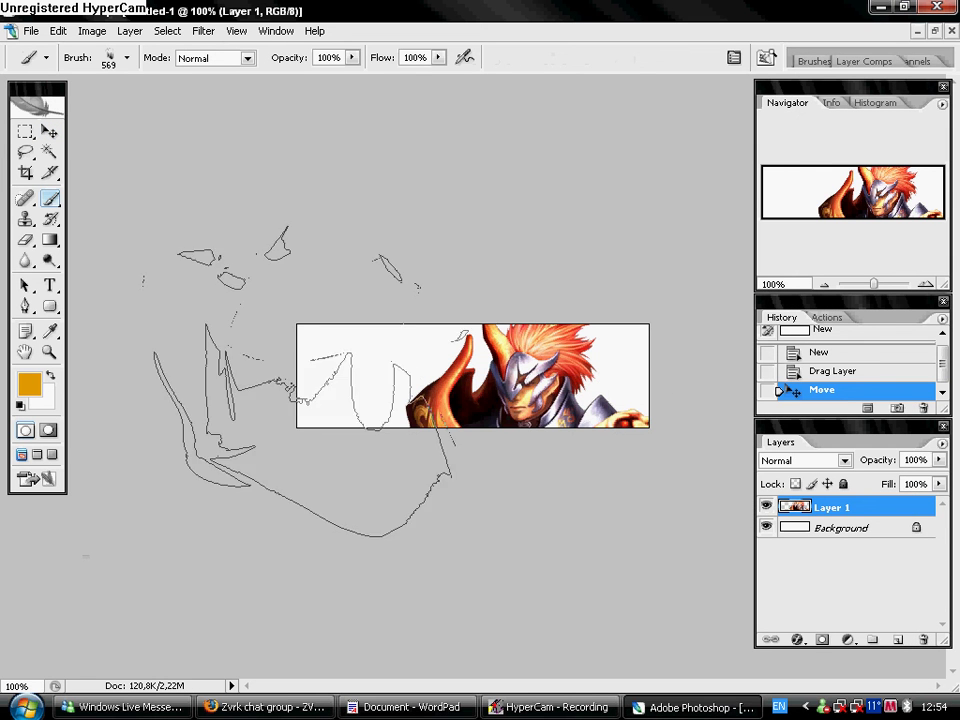
{"action": "left_click", "coordinate": [280, 350]}
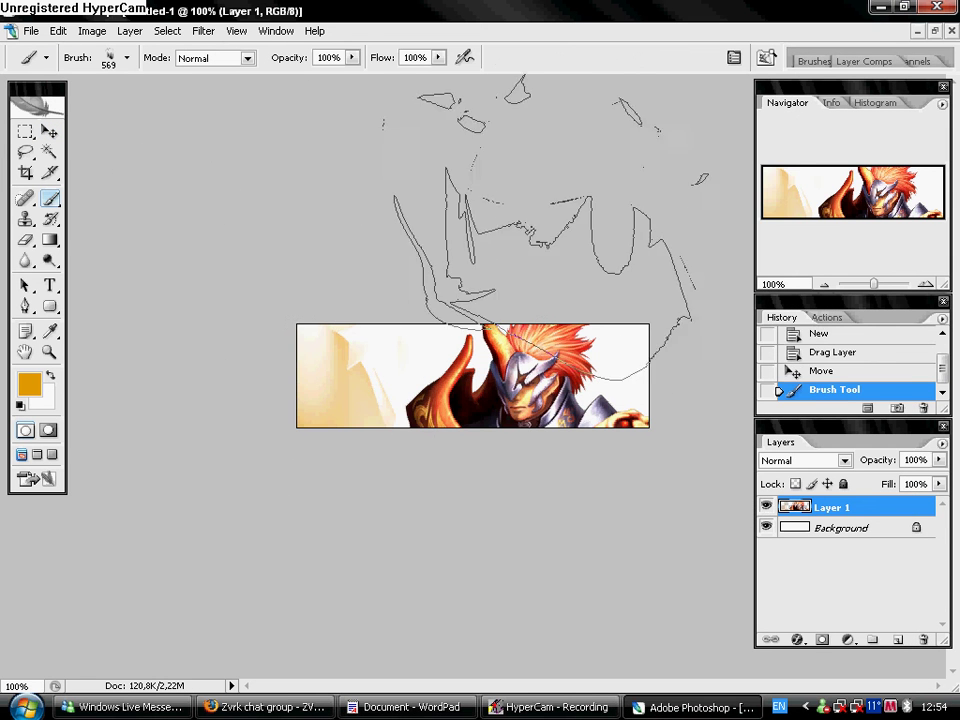
{"action": "left_click", "coordinate": [705, 295]}
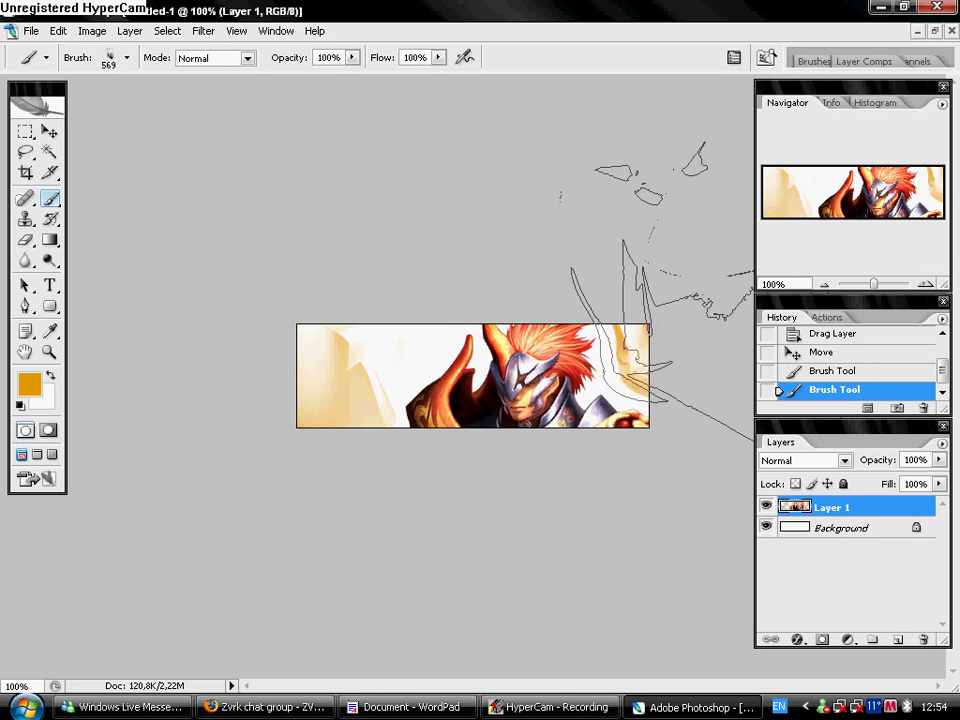
{"action": "left_click", "coordinate": [722, 296]}
{"action": "left_click", "coordinate": [328, 230]}
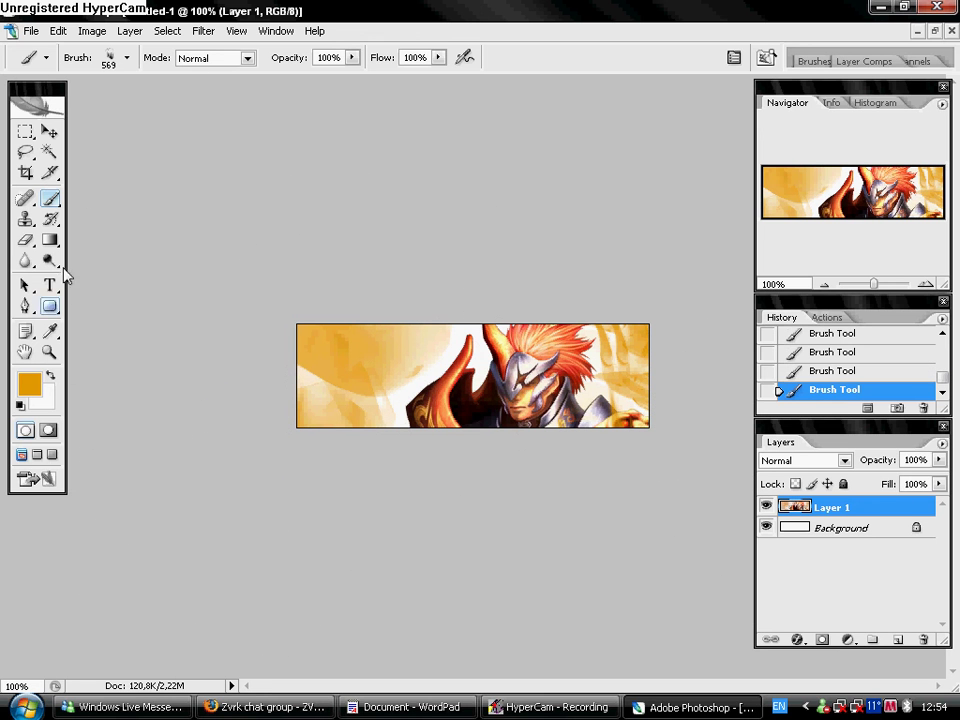
Choose the 626 px brush preset for the deeper orange strokes
{"action": "left_click", "coordinate": [127, 58]}
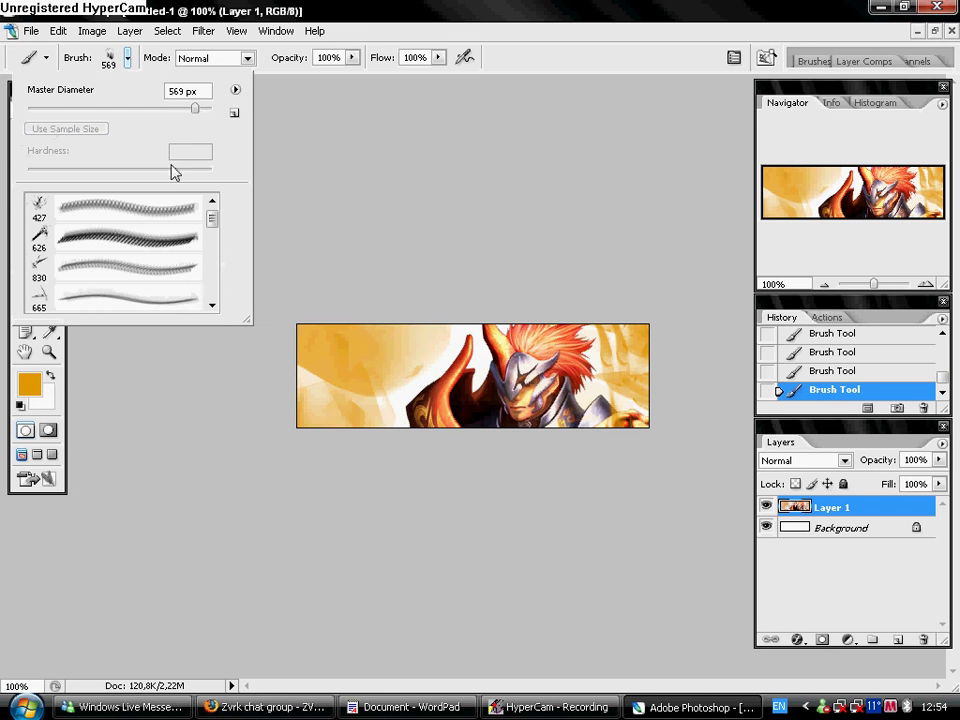
{"action": "left_click", "coordinate": [113, 248]}
{"action": "key", "text": "Return"}
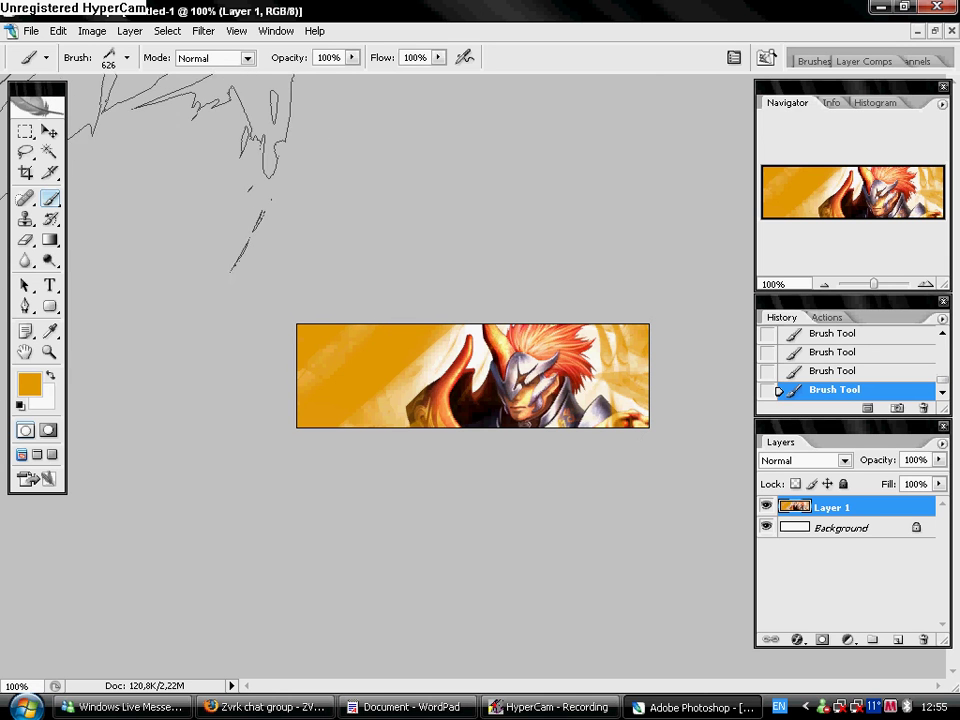
Open and dismiss the File menu, then select the Rounded Rectangle tool
{"action": "left_click", "coordinate": [31, 31]}
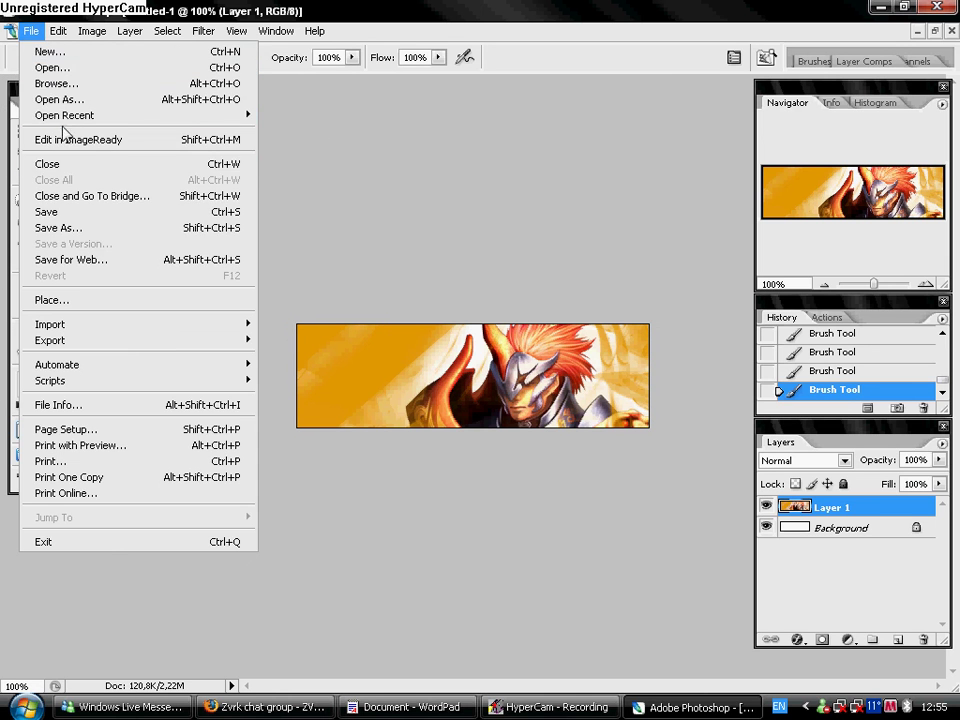
{"action": "left_click", "coordinate": [330, 8]}
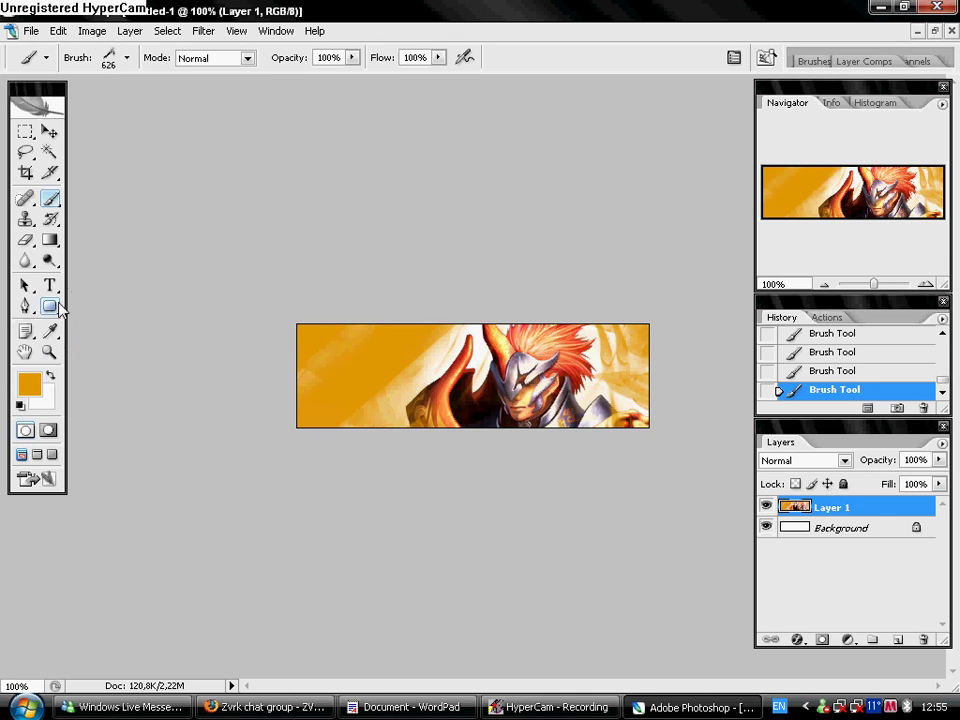
{"action": "left_click", "coordinate": [50, 306]}
Set the foreground to near-black 080808 and draw a rounded bar on the banner's left side
{"action": "left_click", "coordinate": [30, 383]}
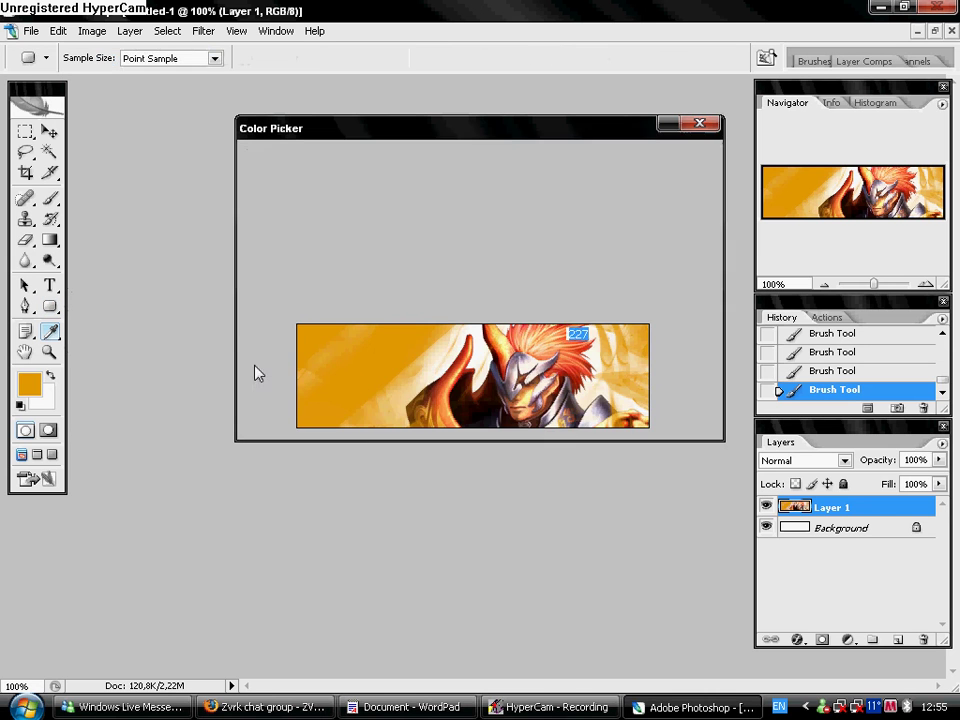
{"action": "left_click", "coordinate": [258, 401]}
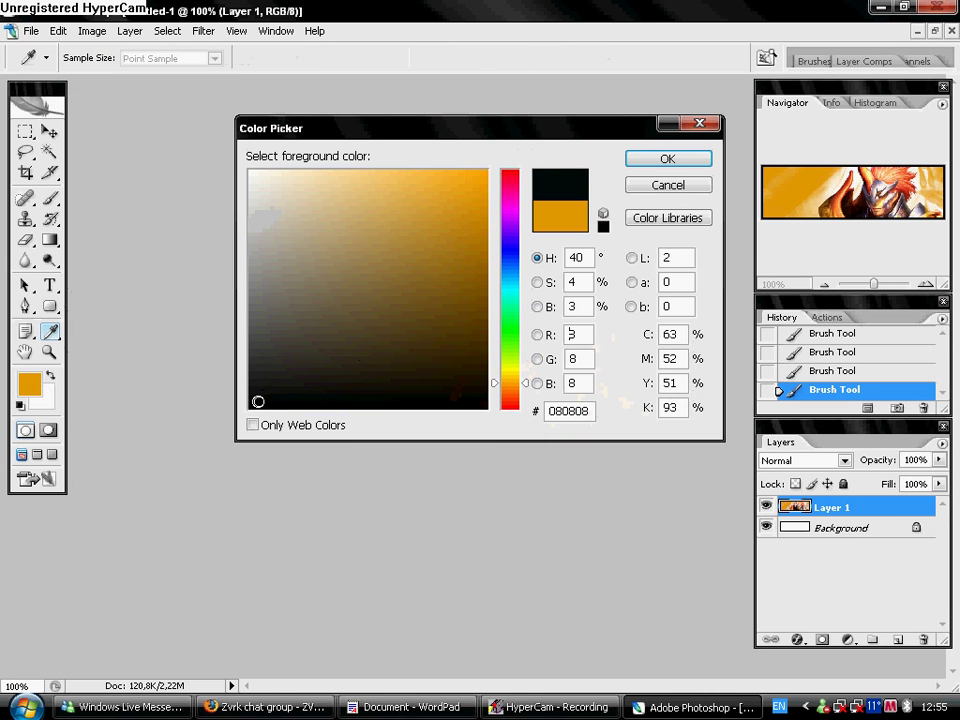
{"action": "left_click", "coordinate": [666, 163]}
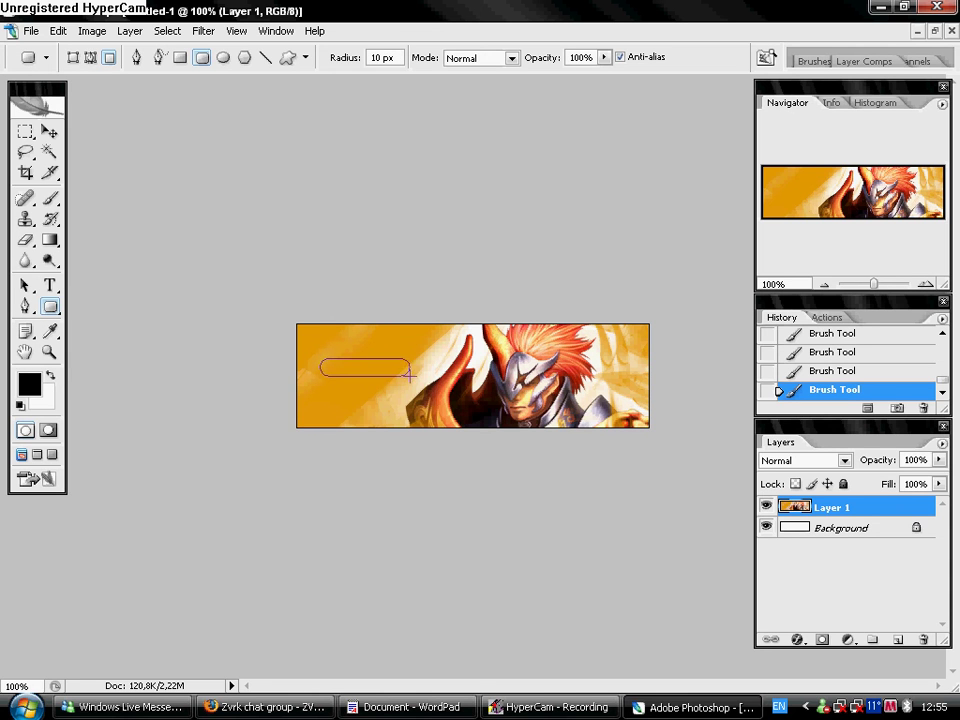
{"action": "left_click_drag", "start_coordinate": [426, 377], "coordinate": [438, 382]}
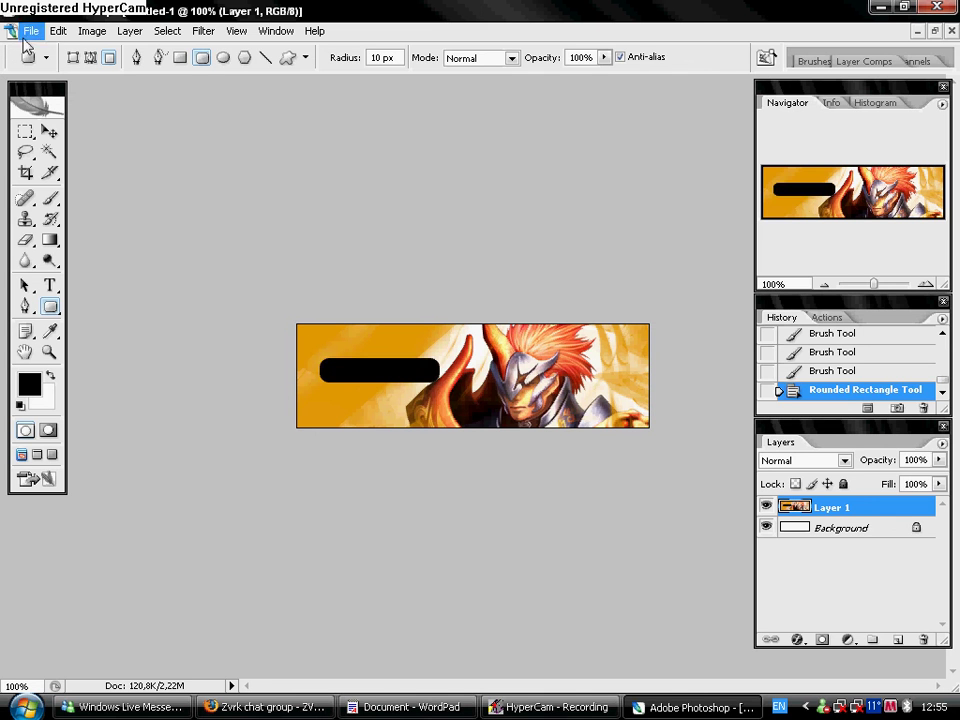
Select the Type tool, then in WordPad write 'zatim pritisnite T(hotkey za text) pa zatim nadjite'
{"action": "key", "text": "t"}
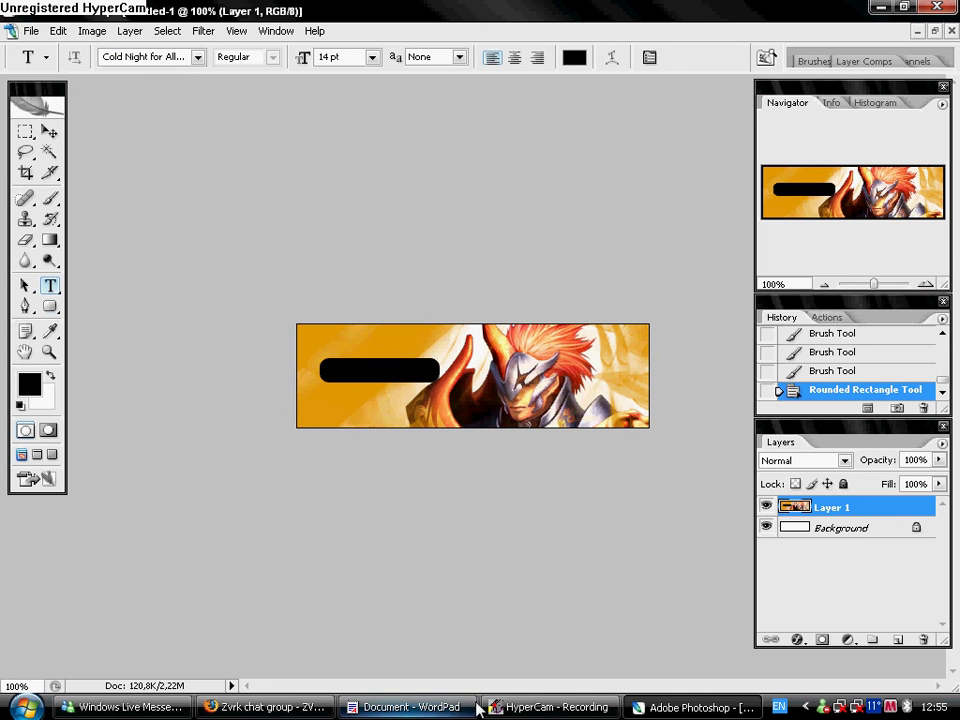
{"action": "left_click", "coordinate": [462, 707]}
{"action": "type", "text": "zatim"}
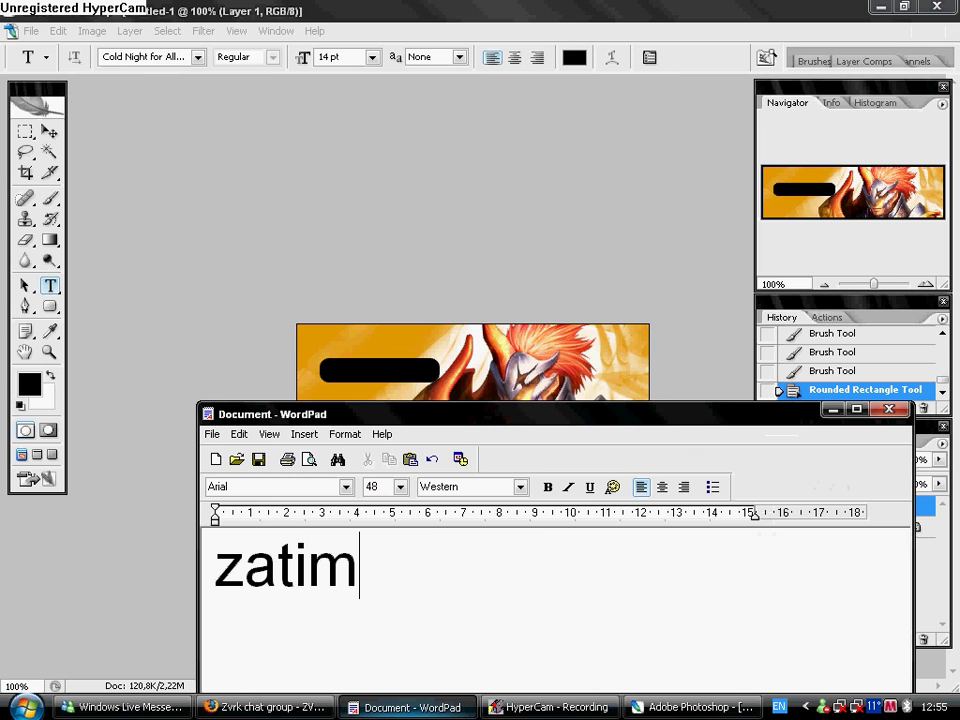
{"action": "type", "text": " pritisnit"}
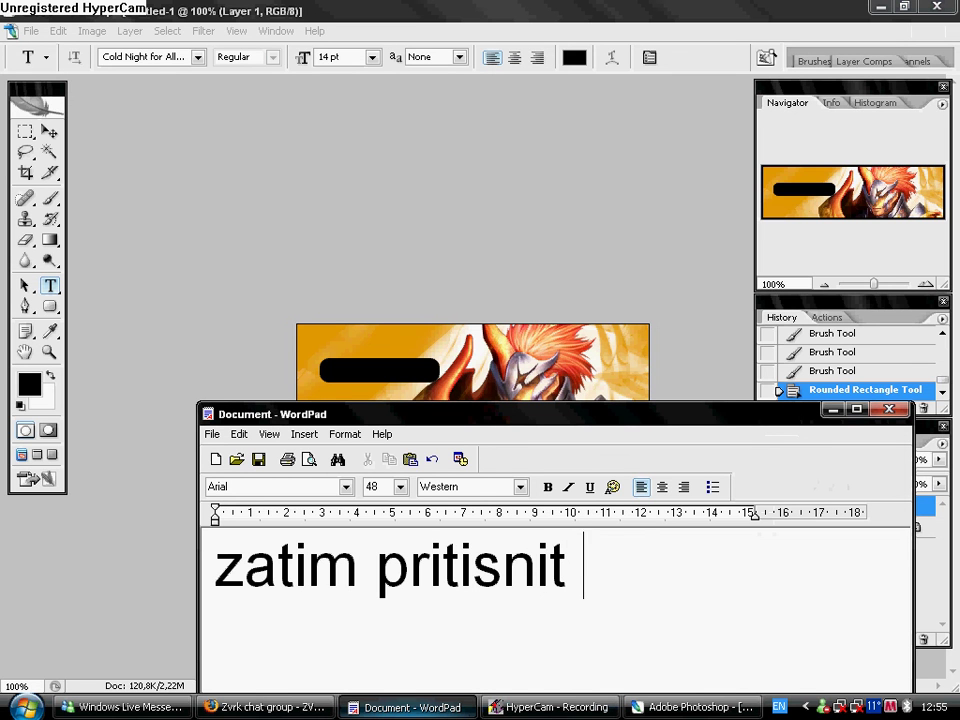
{"action": "type", "text": "e T(hot"}
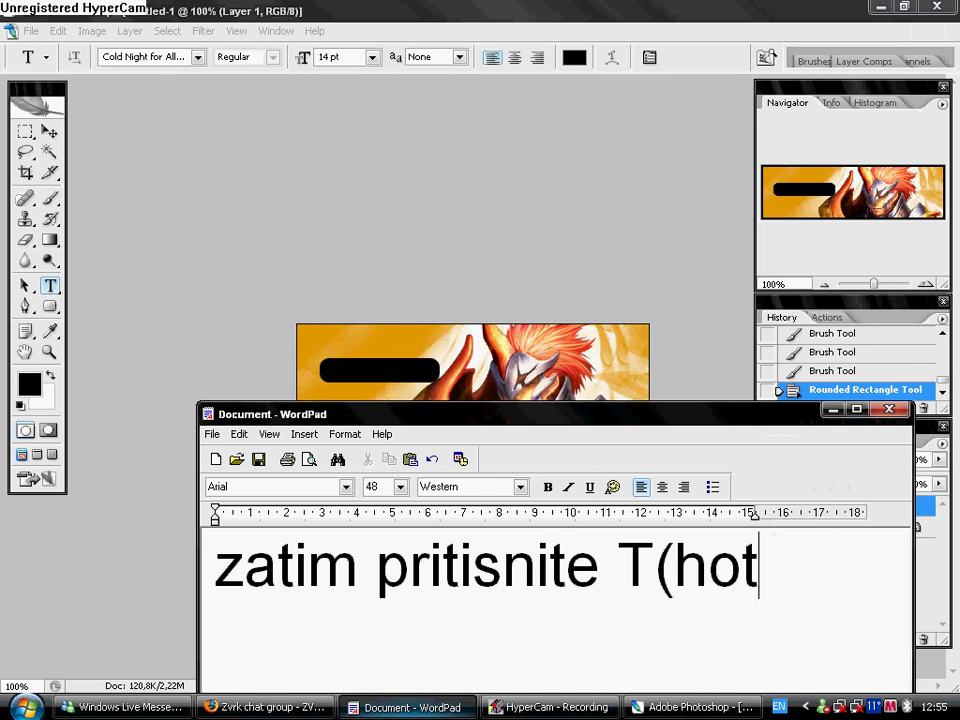
{"action": "type", "text": "key za tex"}
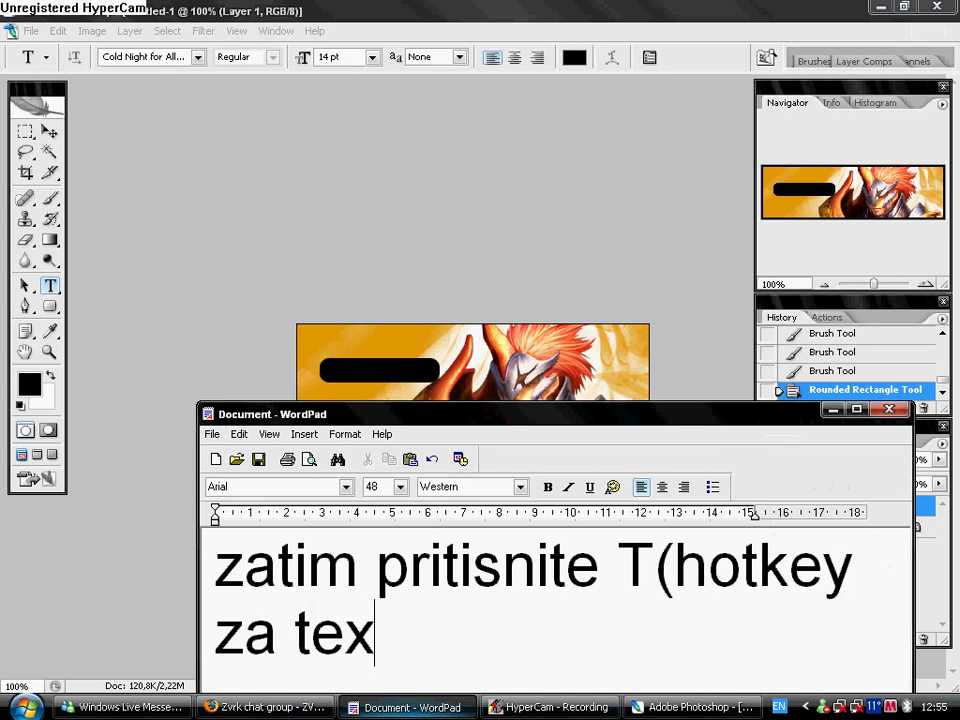
{"action": "type", "text": "t) pa"}
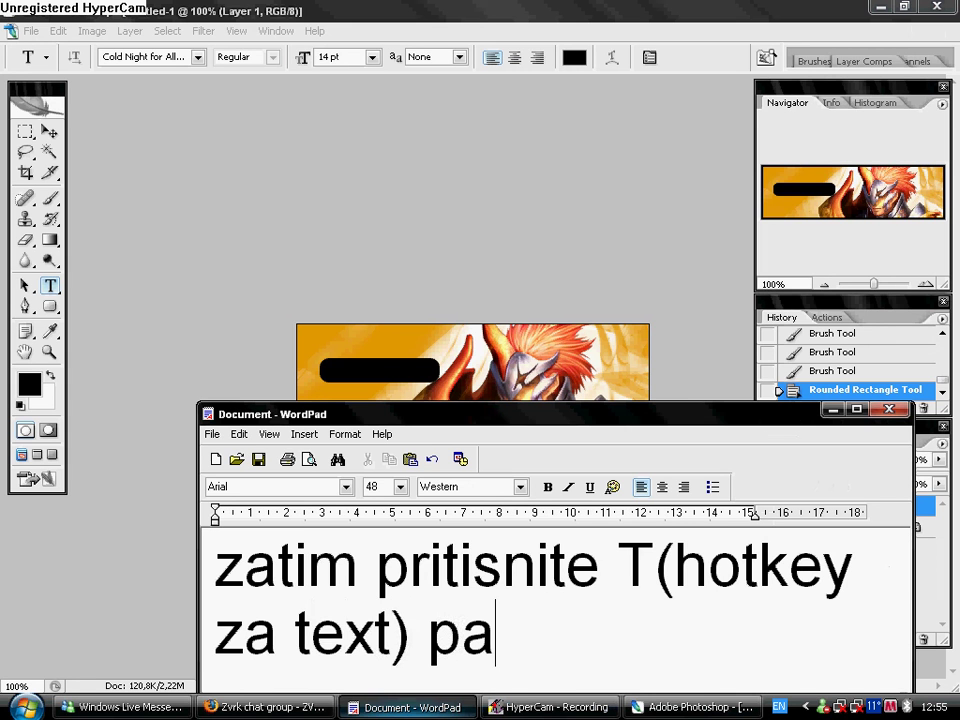
{"action": "type", "text": " zatim nadj"}
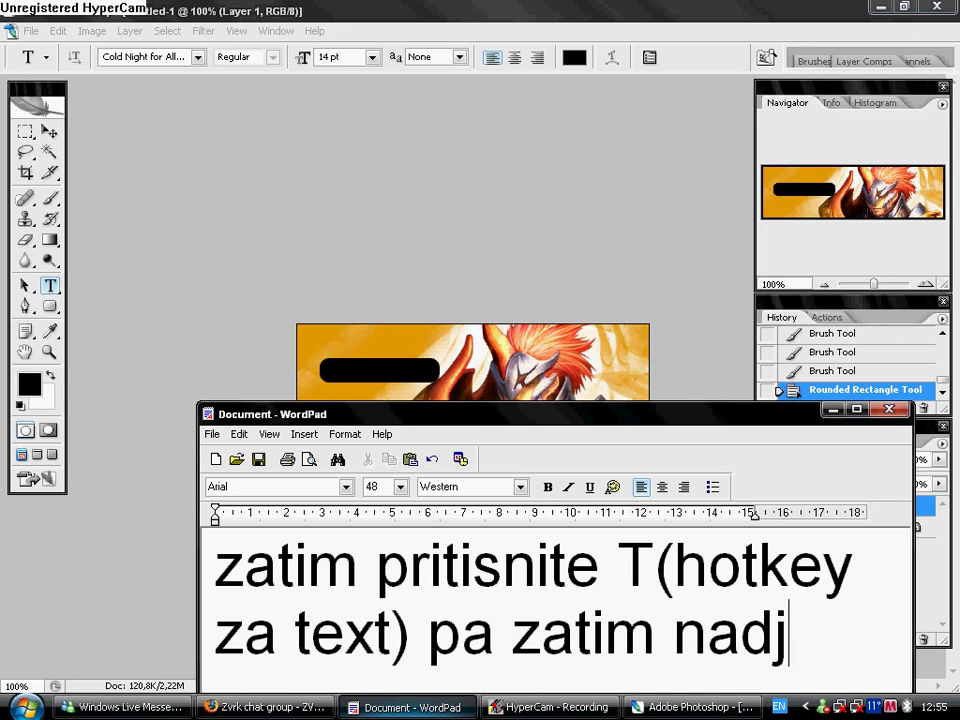
{"action": "type", "text": "ite font."}
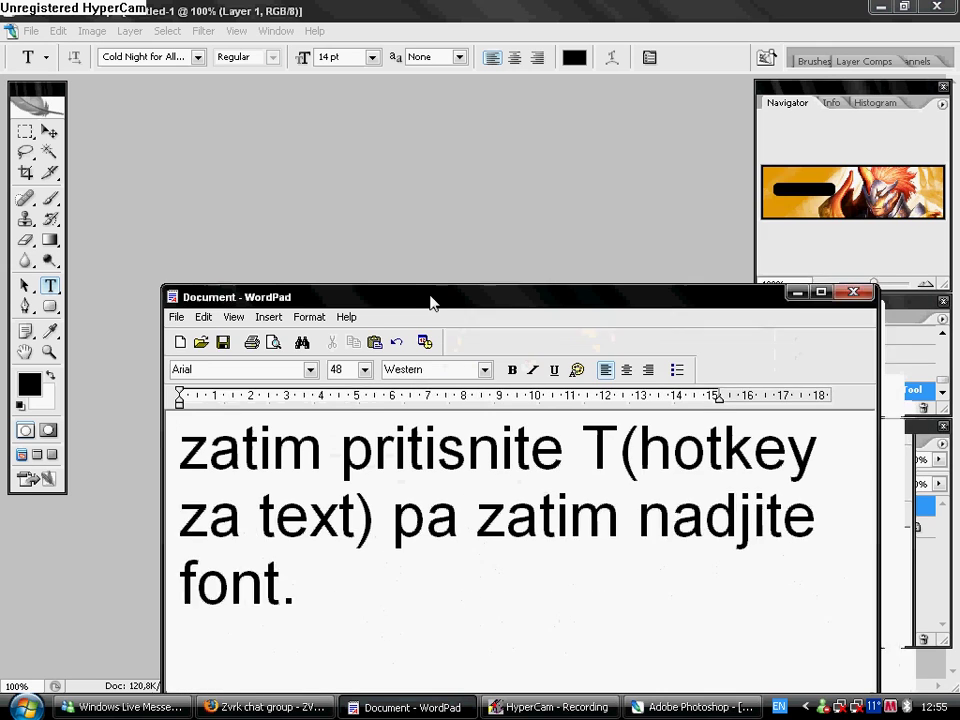
{"action": "left_click_drag", "start_coordinate": [466, 420], "coordinate": [422, 179]}
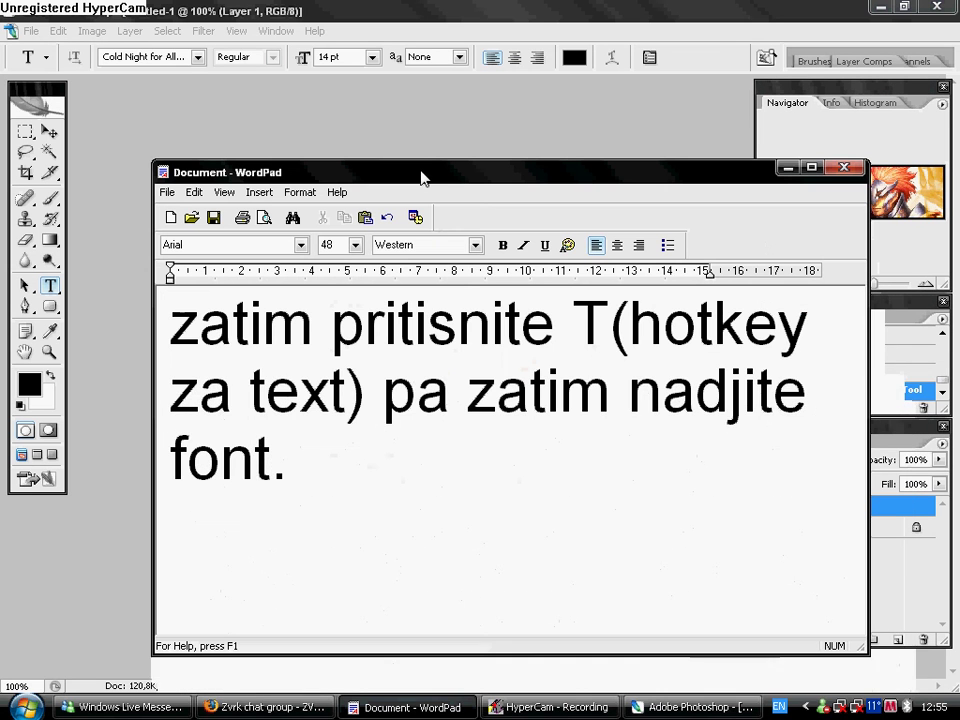
{"action": "key", "text": "BackSpace"}
{"action": "key", "text": "BackSpace"}
{"action": "key", "text": "BackSpace"}
{"action": "key", "text": "BackSpace"}
{"action": "key", "text": "BackSpace"}
{"action": "key", "text": "BackSpace"}
{"action": "key", "text": "BackSpace"}
{"action": "key", "text": "BackSpace"}
{"action": "key", "text": "BackSpace"}
{"action": "key", "text": "BackSpace"}
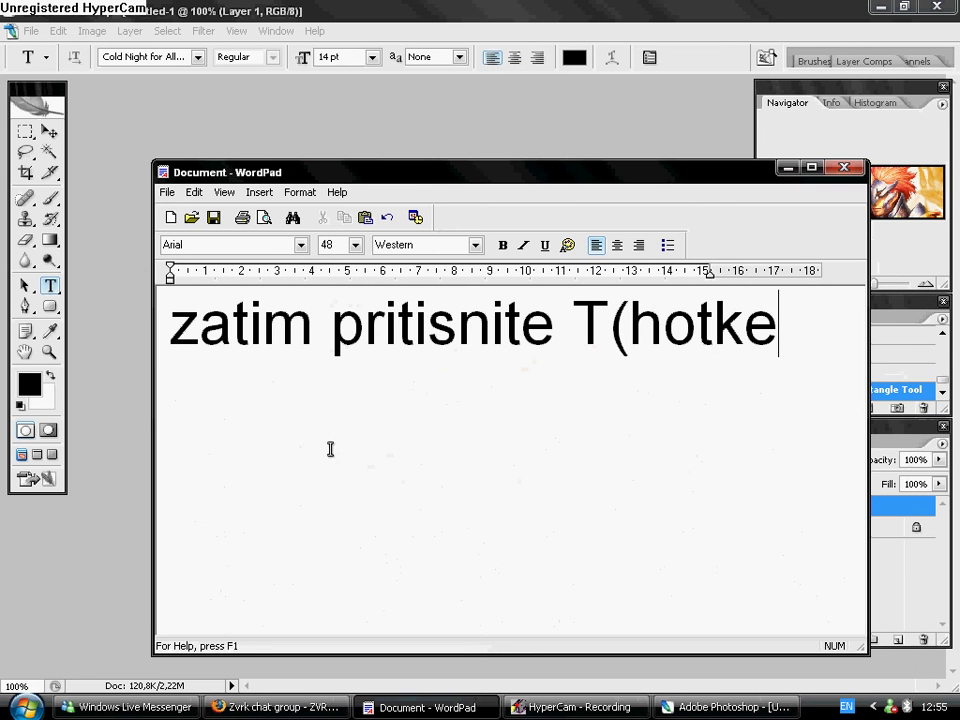
{"action": "key", "text": "BackSpace"}
{"action": "key", "text": "BackSpace"}
{"action": "key", "text": "BackSpace"}
{"action": "key", "text": "BackSpace"}
{"action": "key", "text": "BackSpace"}
{"action": "key", "text": "BackSpace"}
{"action": "type", "text": "ako "}
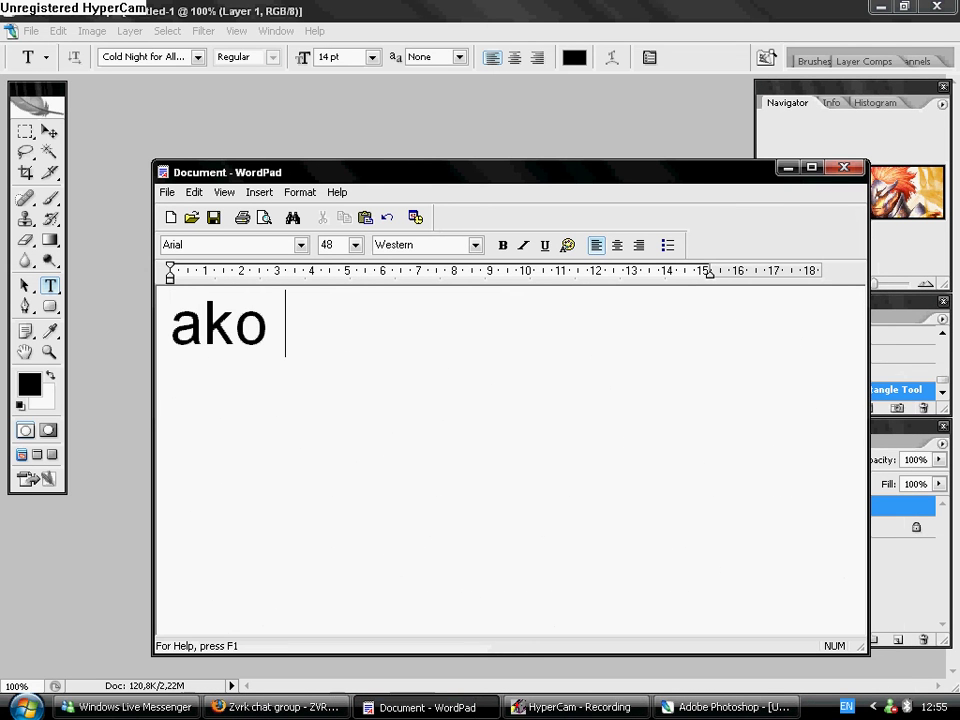
{"action": "type", "text": "nema "}
{"action": "type", "text": "e su"}
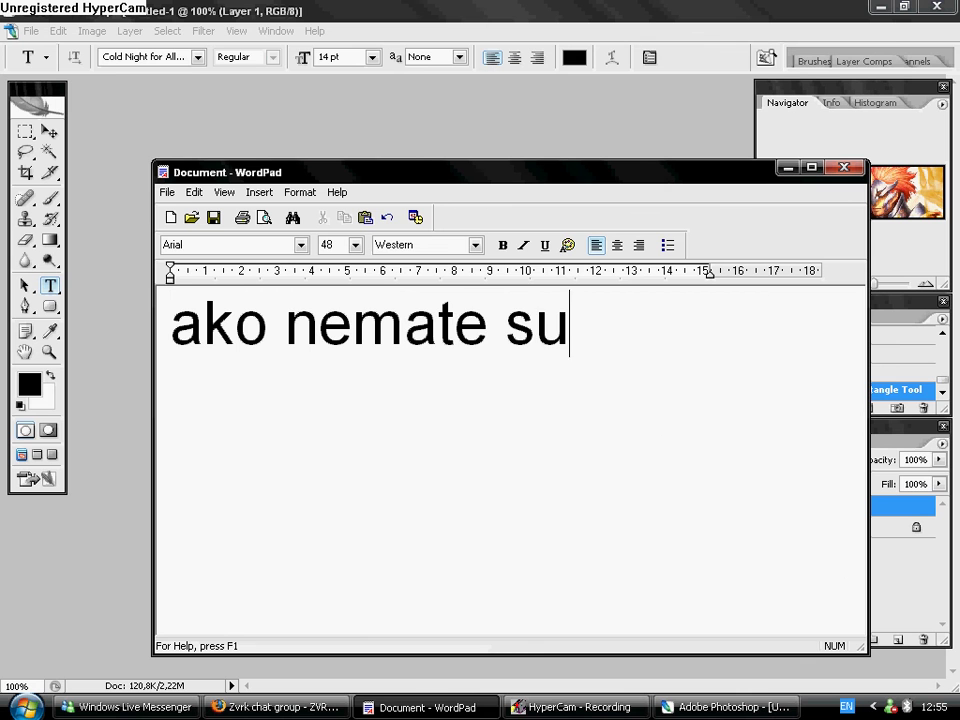
{"action": "type", "text": "per fontove id"}
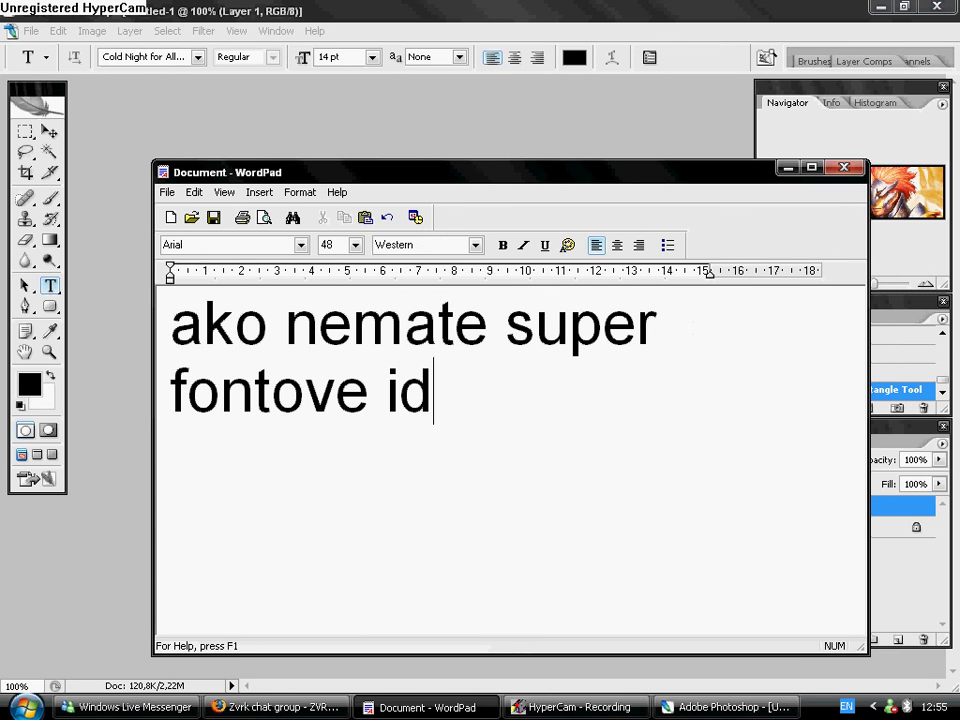
{"action": "type", "text": "ite na www"}
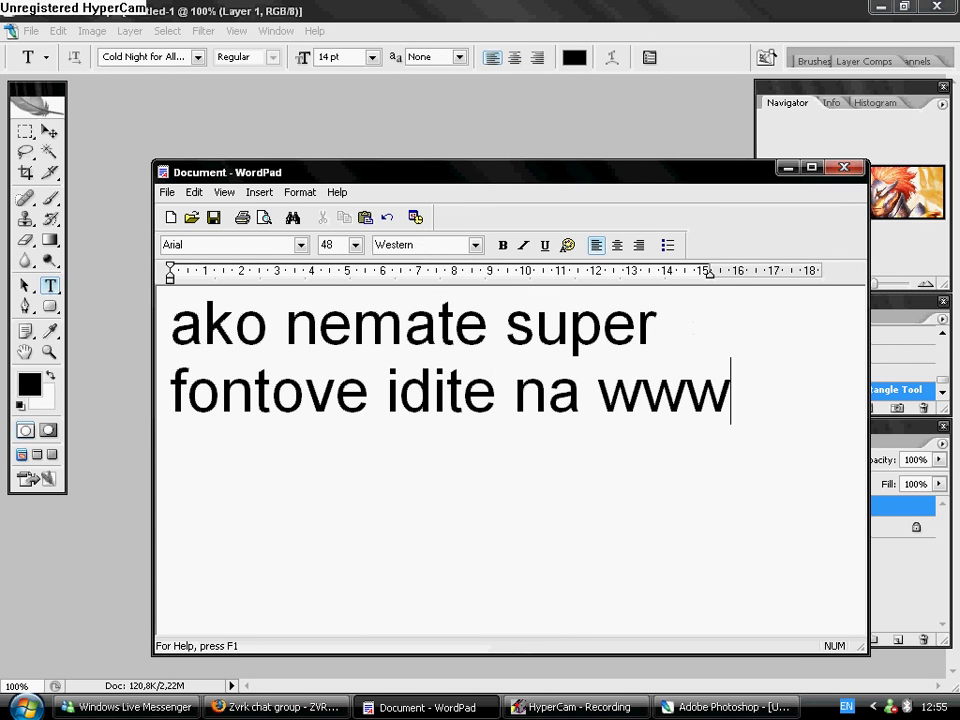
{"action": "type", "text": "dafont.c"}
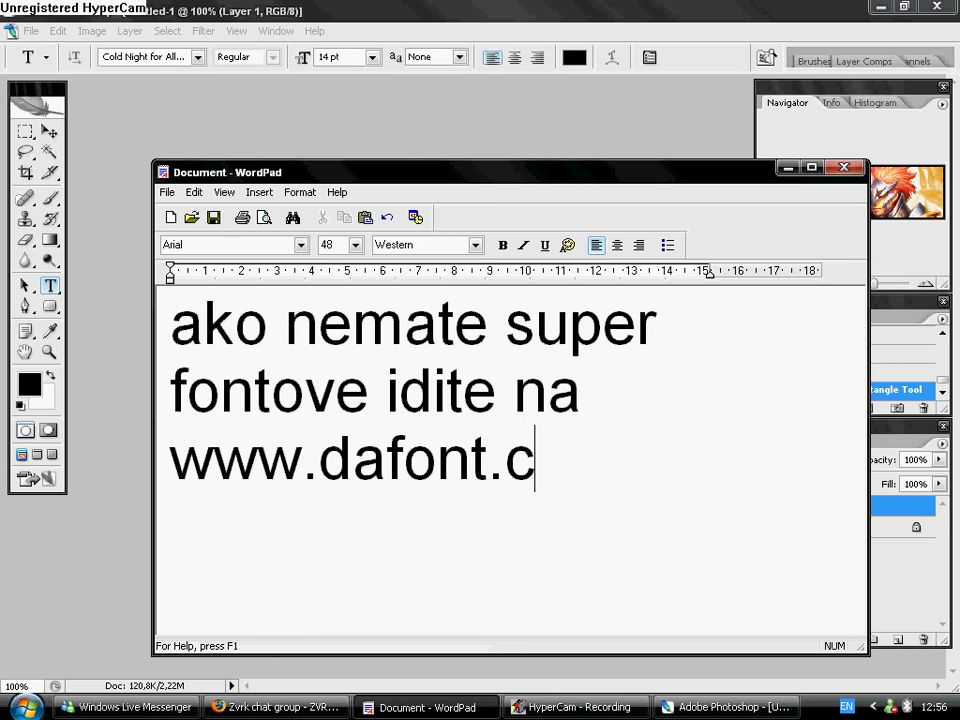
{"action": "type", "text": "om i i"}
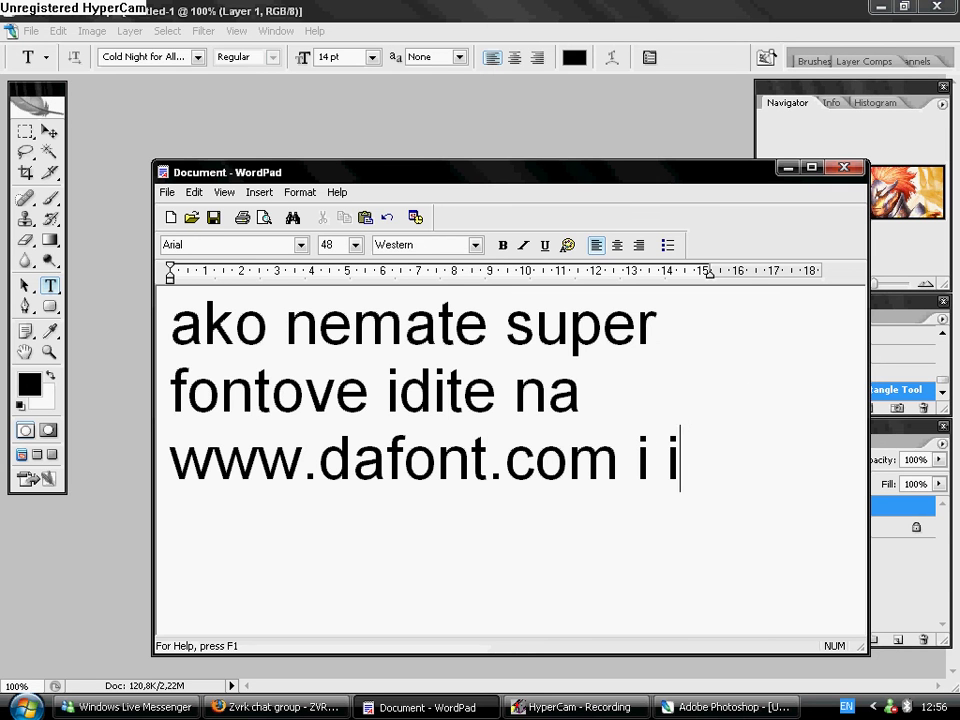
{"action": "type", "text": "zaberite koj"}
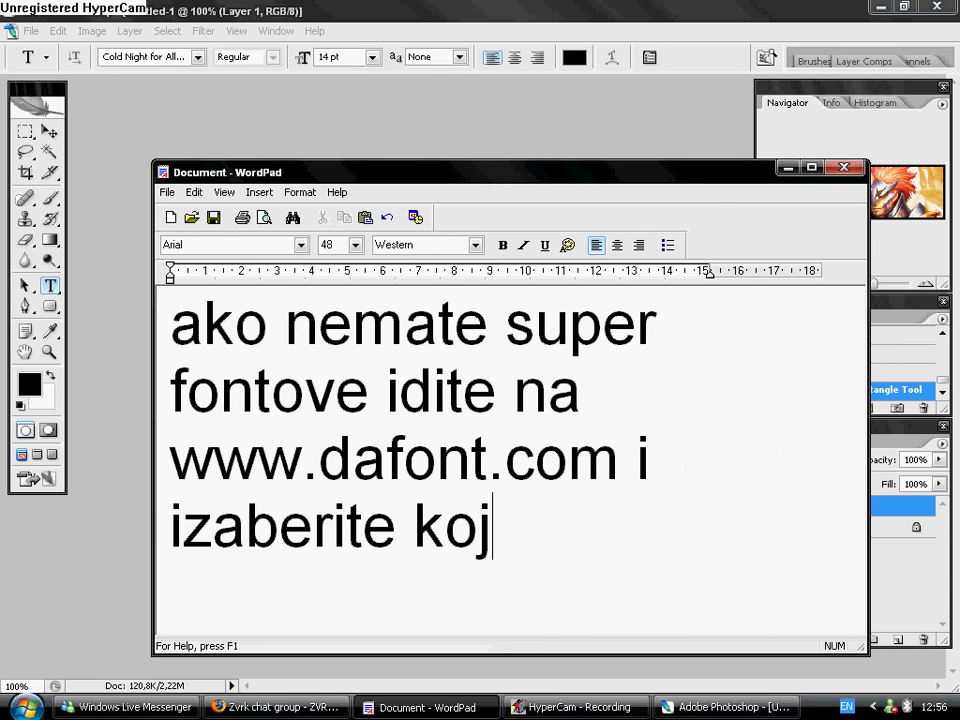
{"action": "type", "text": " vam se svidja...."}
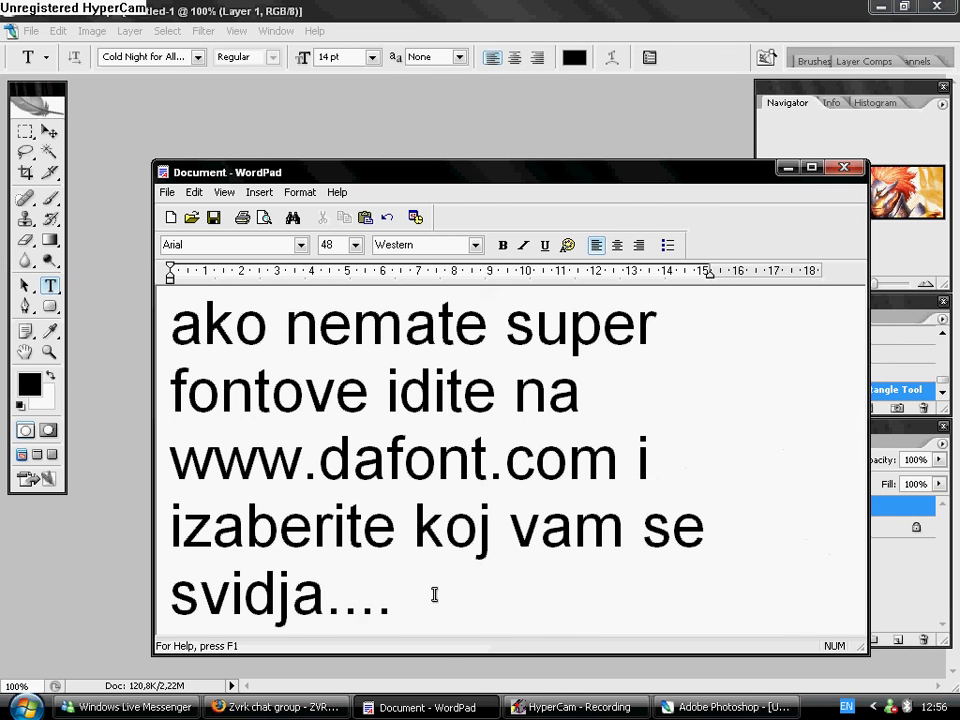
Erase all the WordPad note text and return to Photoshop
{"action": "left_click_drag", "start_coordinate": [434, 595], "coordinate": [163, 324]}
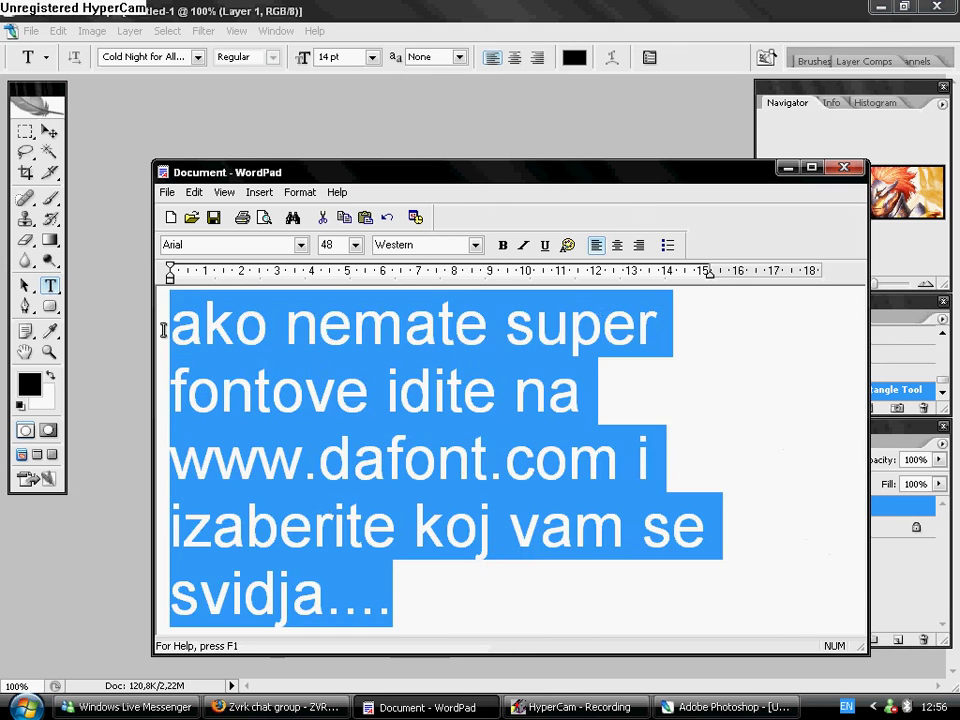
{"action": "key", "text": "Delete"}
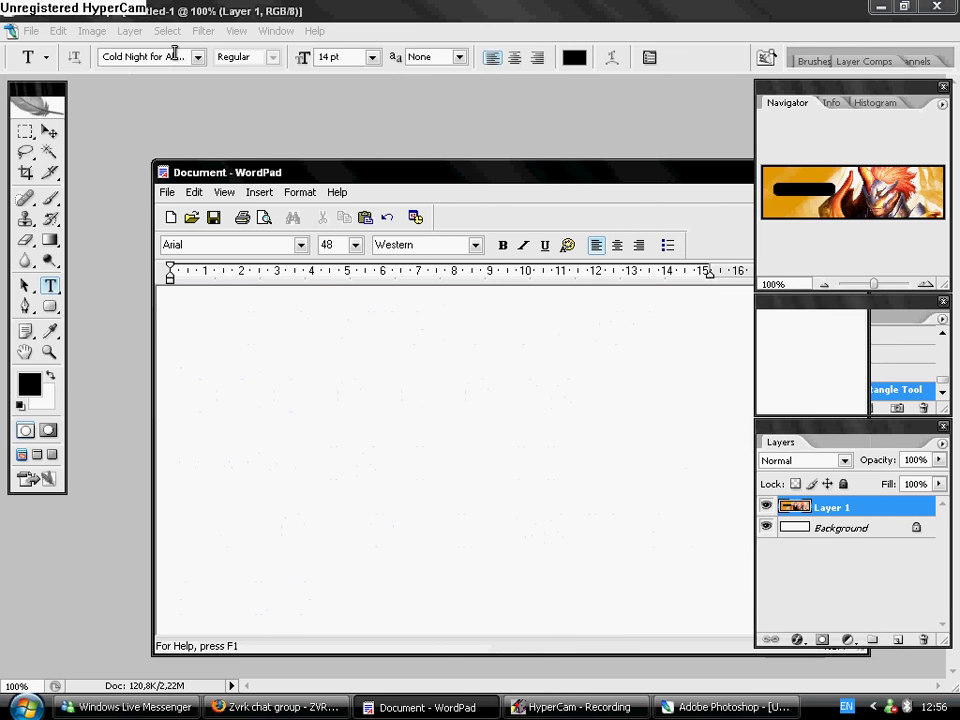
{"action": "left_click", "coordinate": [219, 85]}
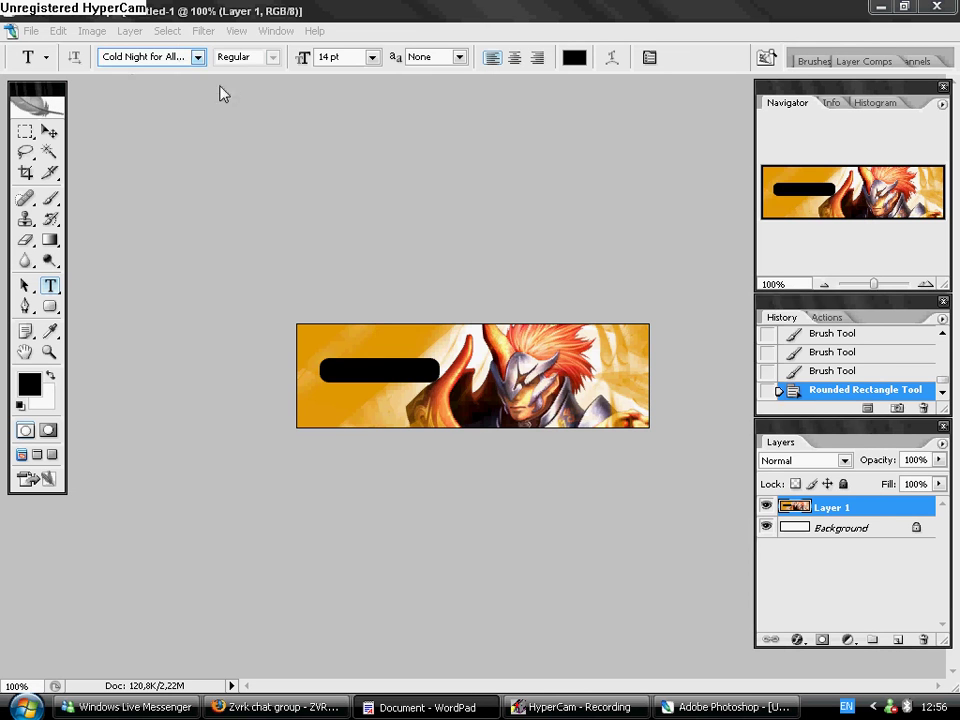
Set the foreground colour to white
{"action": "left_click", "coordinate": [40, 384]}
{"action": "left_click", "coordinate": [250, 173]}
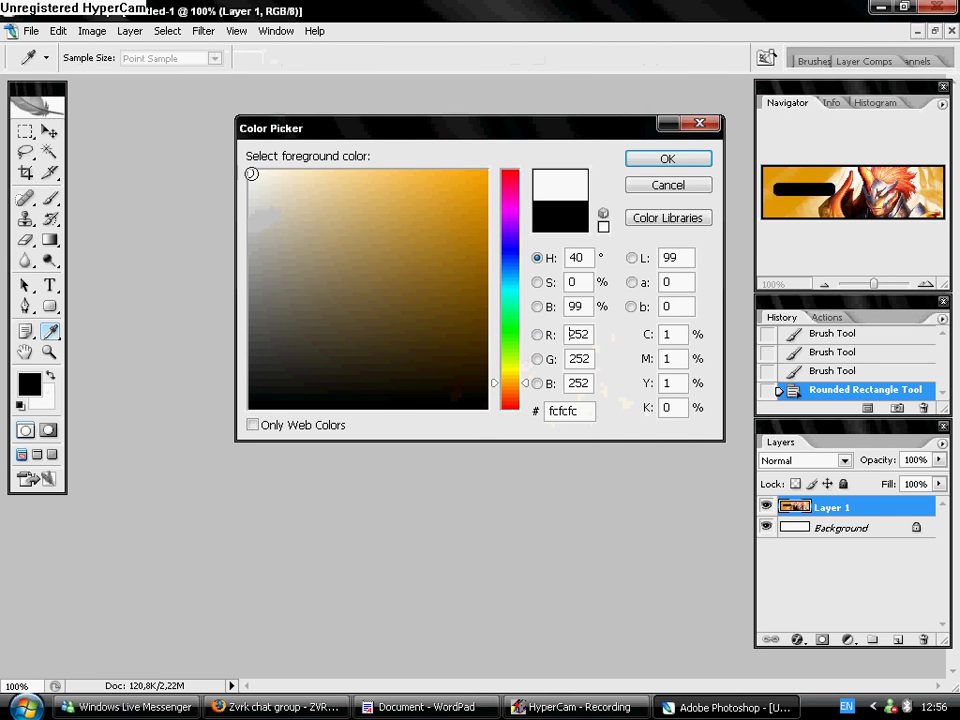
{"action": "left_click", "coordinate": [667, 159]}
Place the word 'TEXT' on the black bar as a new text layer and commit it
{"action": "key", "text": "t"}
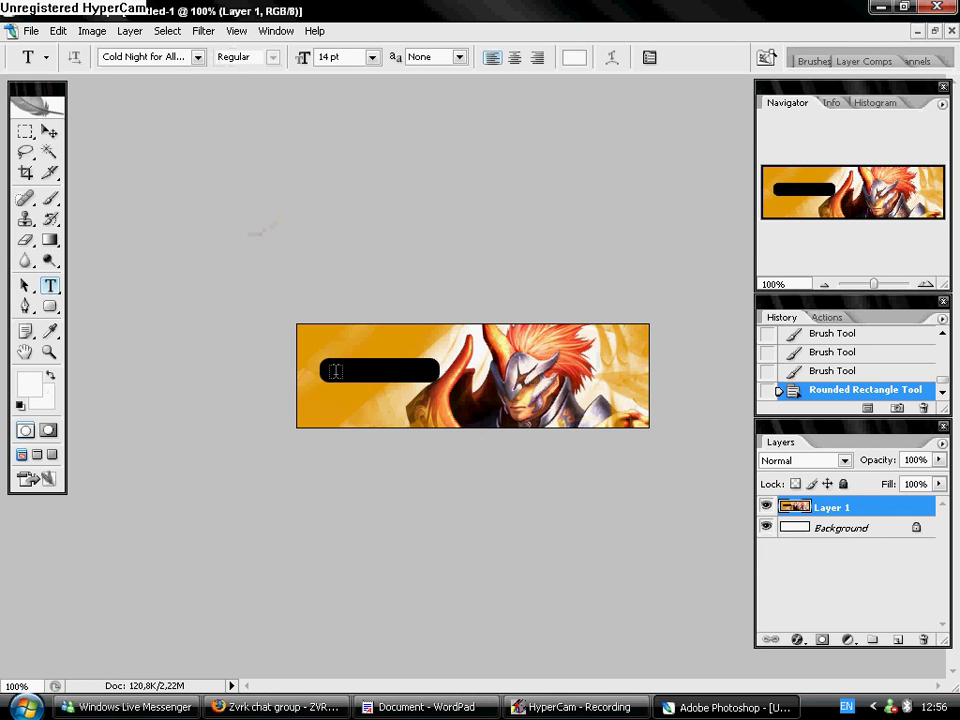
{"action": "left_click", "coordinate": [332, 373]}
{"action": "type", "text": "TEXT"}
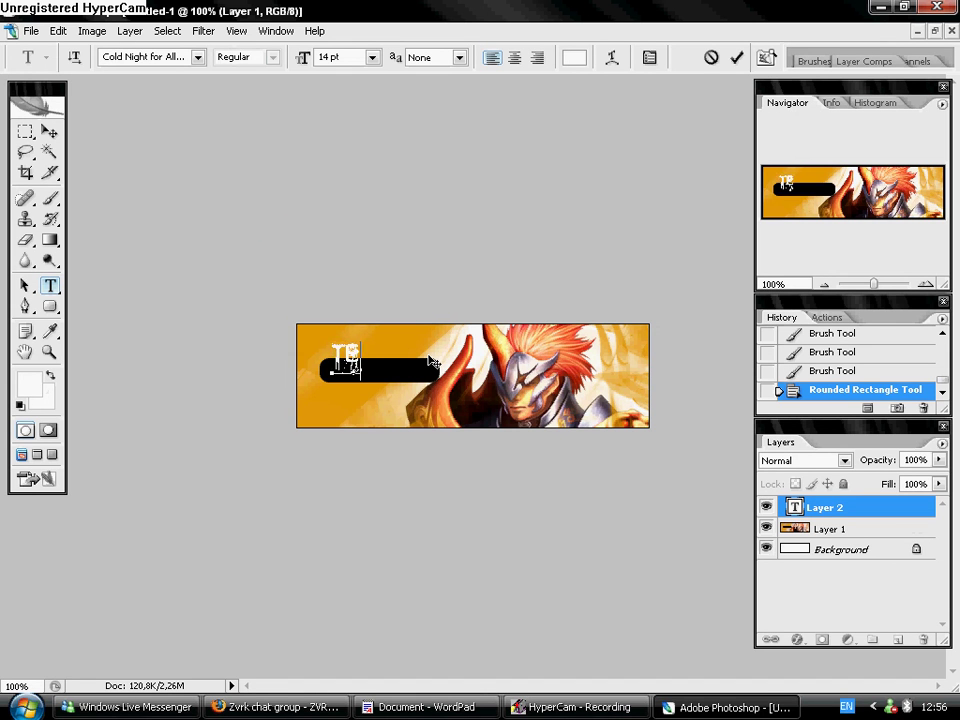
{"action": "left_click", "coordinate": [49, 131]}
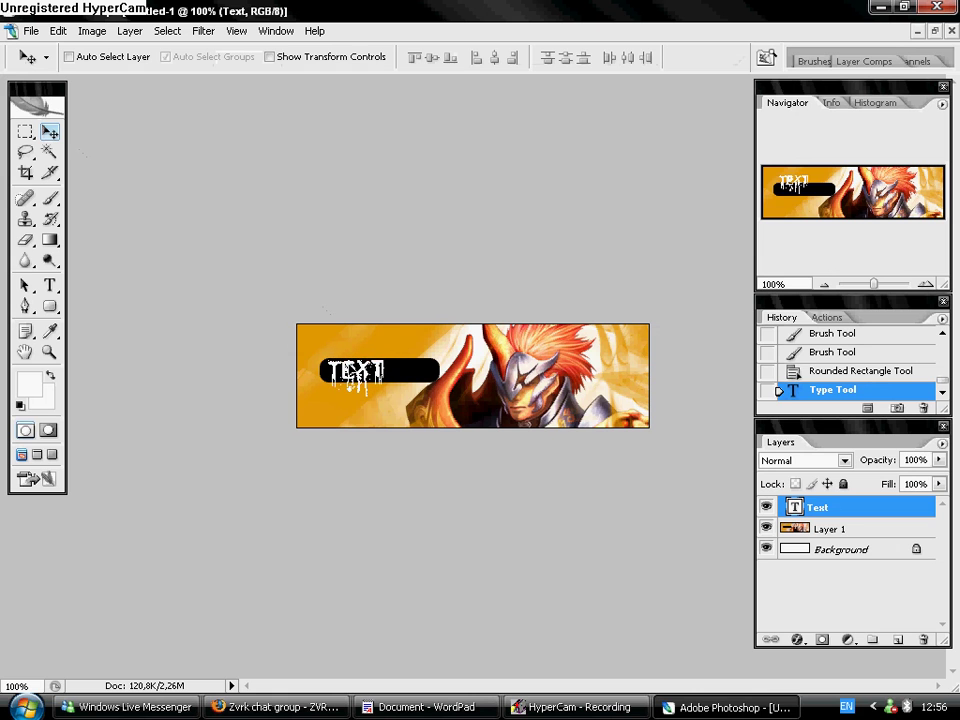
Nudge the TEXT layer right about 10 px, then bring up the screen recorder
{"action": "key", "text": "Right"}
{"action": "key", "text": "Right"}
{"action": "key", "text": "Right"}
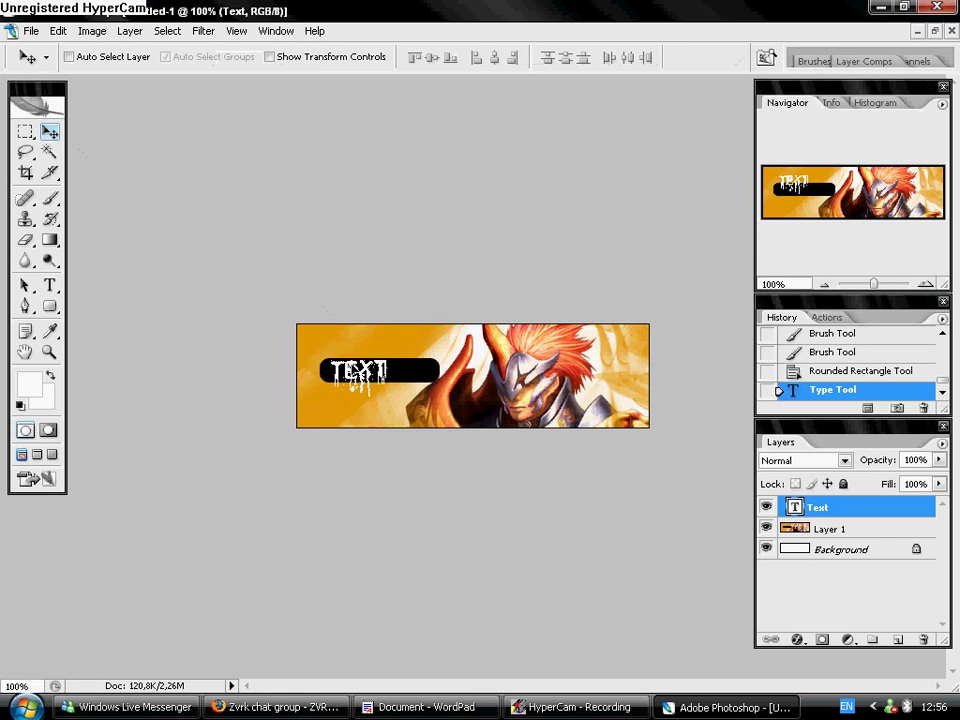
{"action": "key", "text": "shift+Right"}
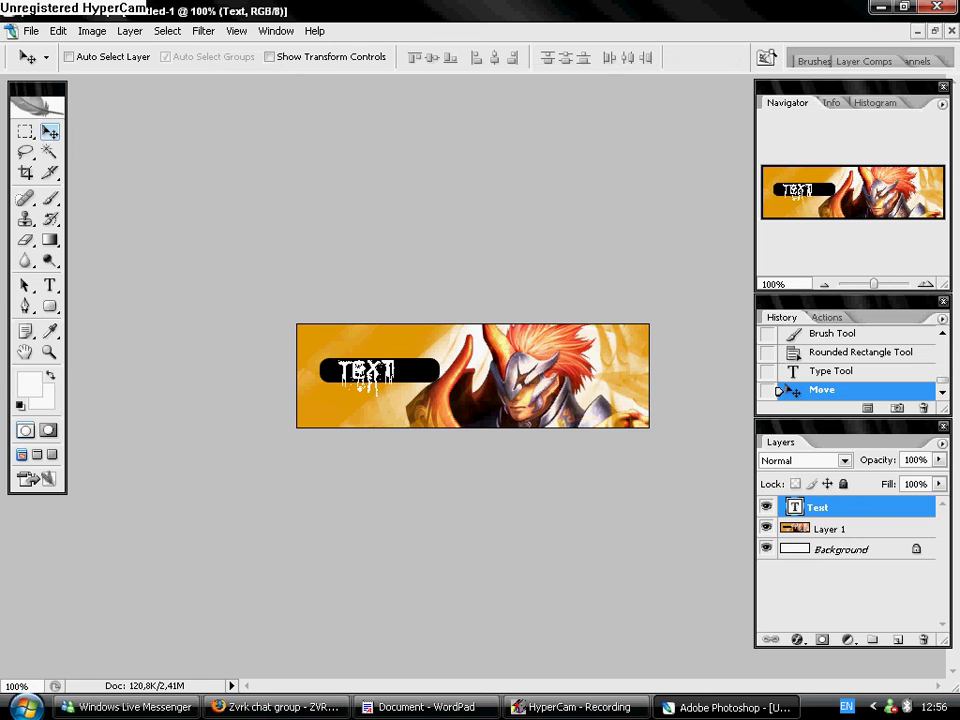
{"action": "left_click", "coordinate": [570, 707]}
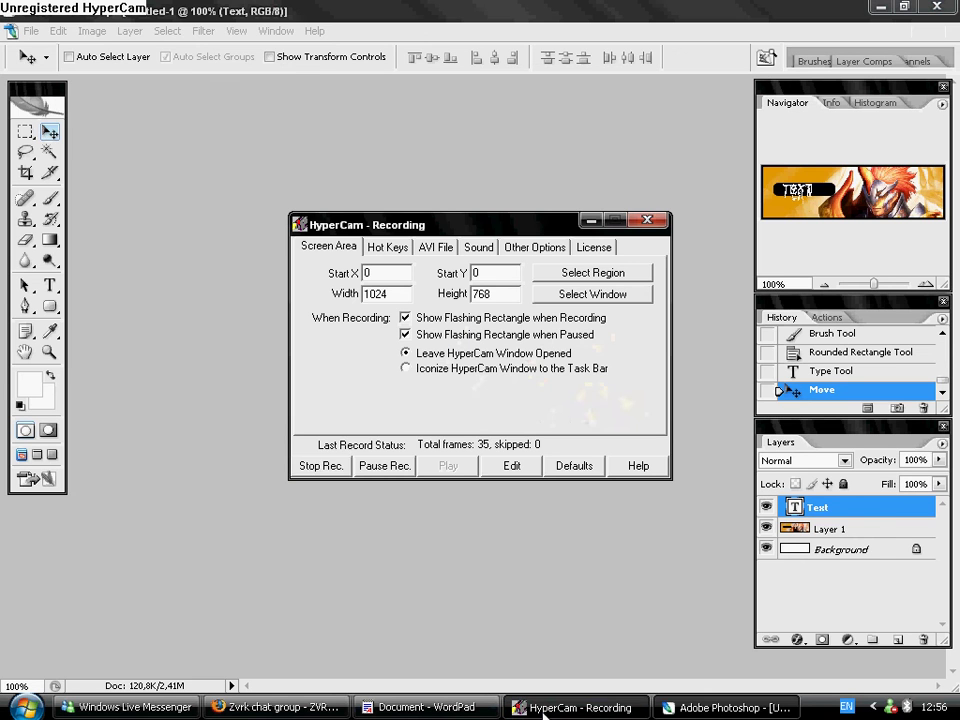